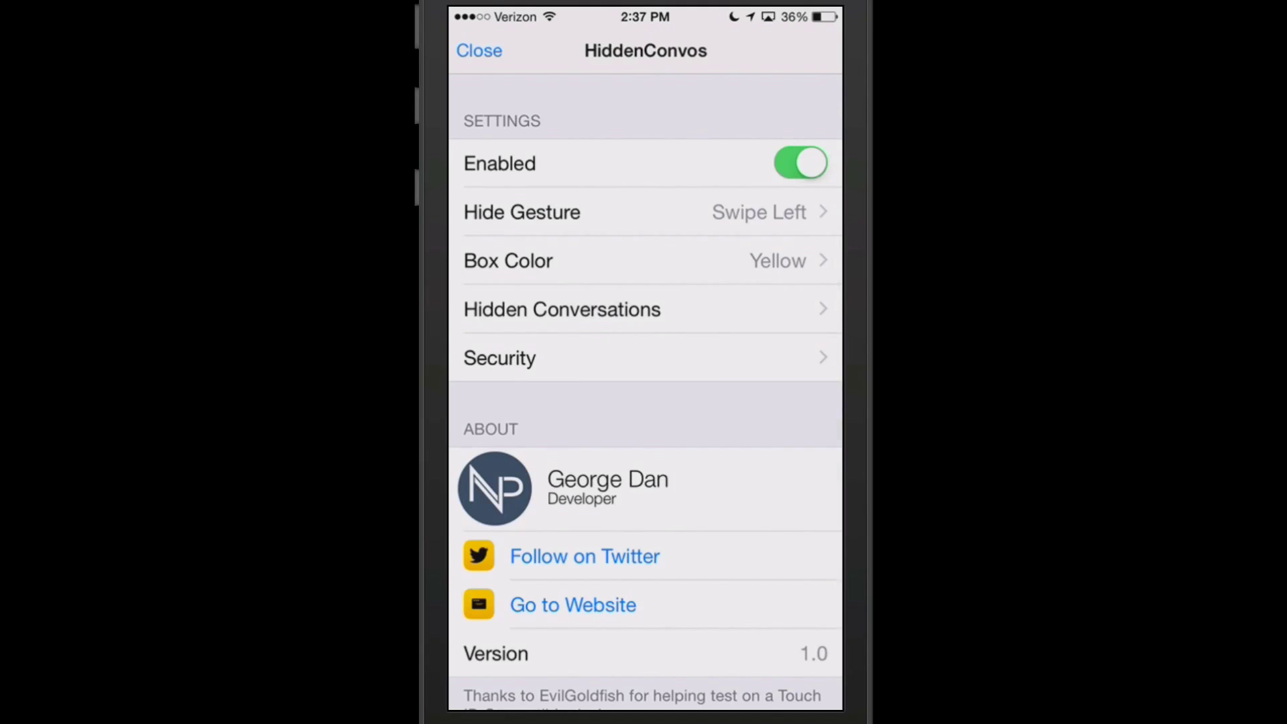
- Look over the HiddenConvos Hide Gesture and Box Color choices
click(521, 212)
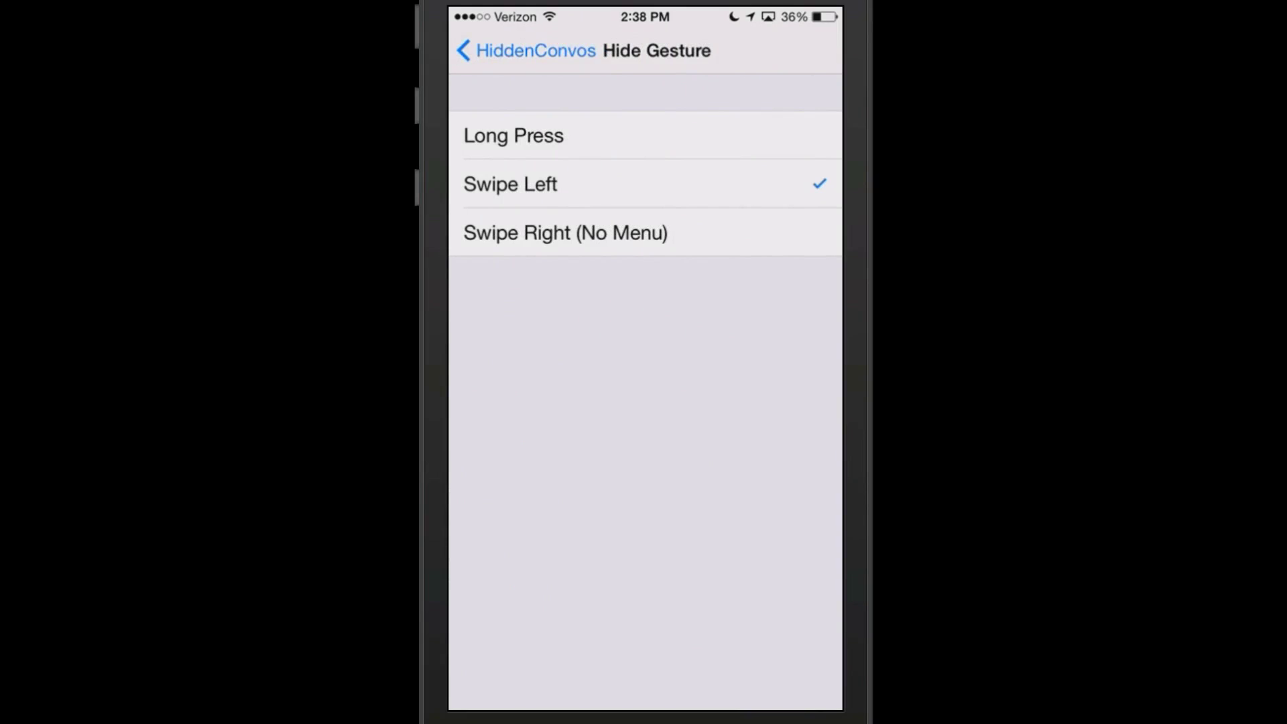
click(525, 50)
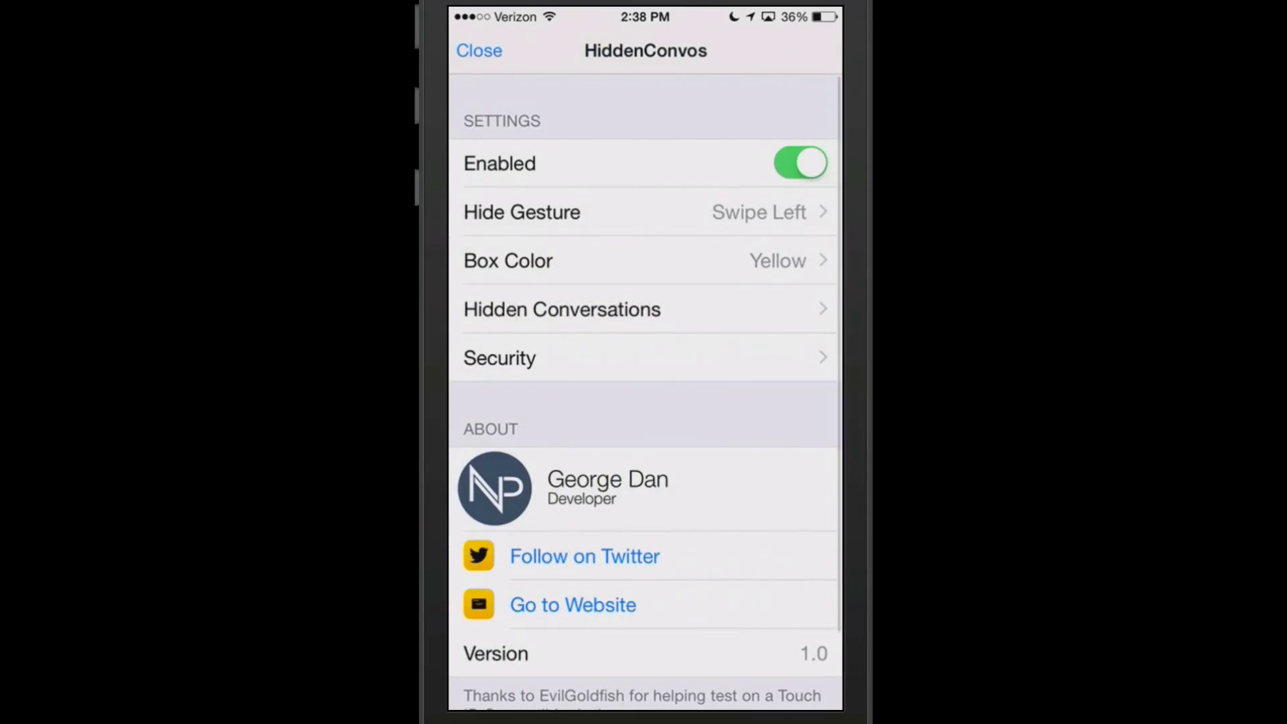
click(508, 261)
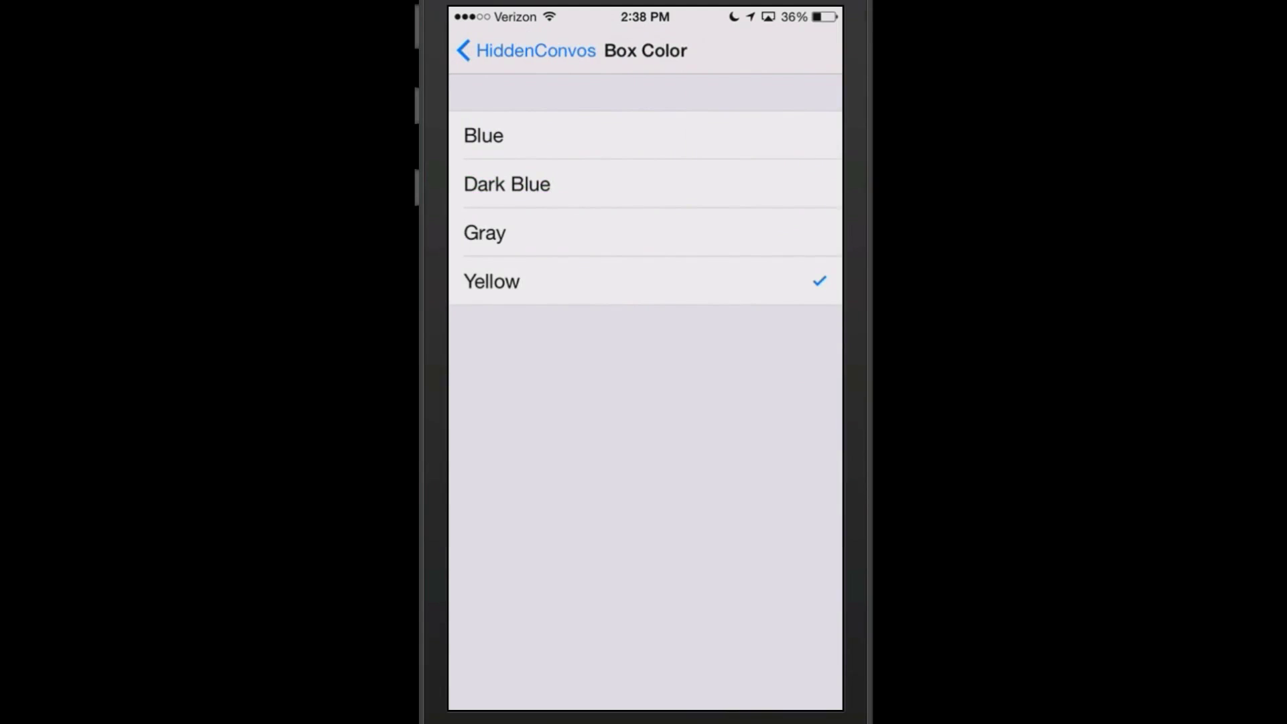
click(524, 51)
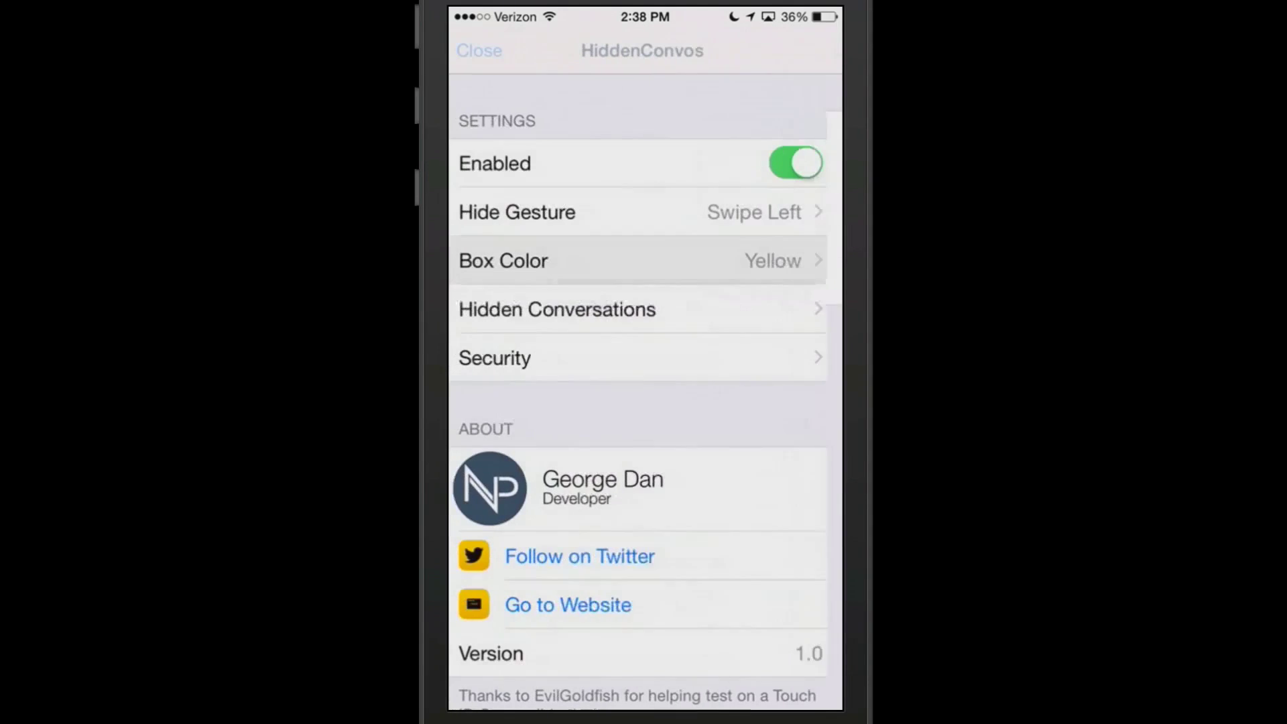
- Review the hidden conversations list, then bring up HiddenConvos passcode Security settings
click(561, 309)
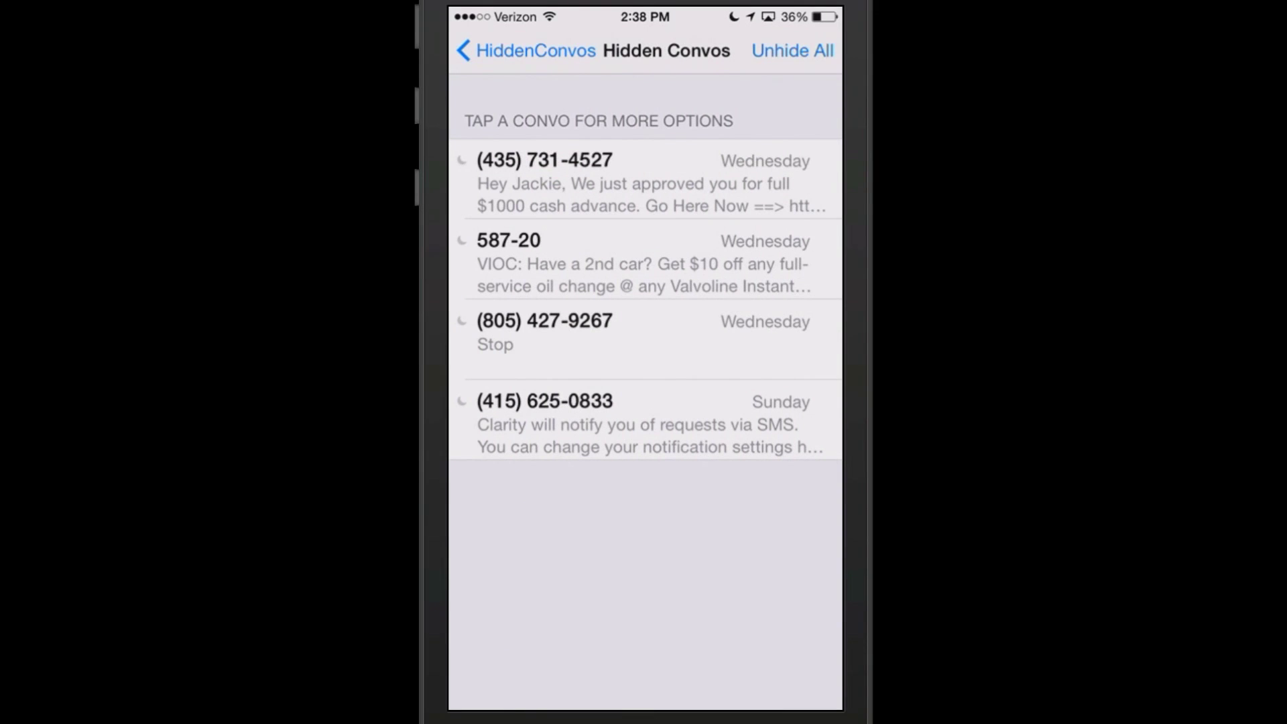
click(522, 51)
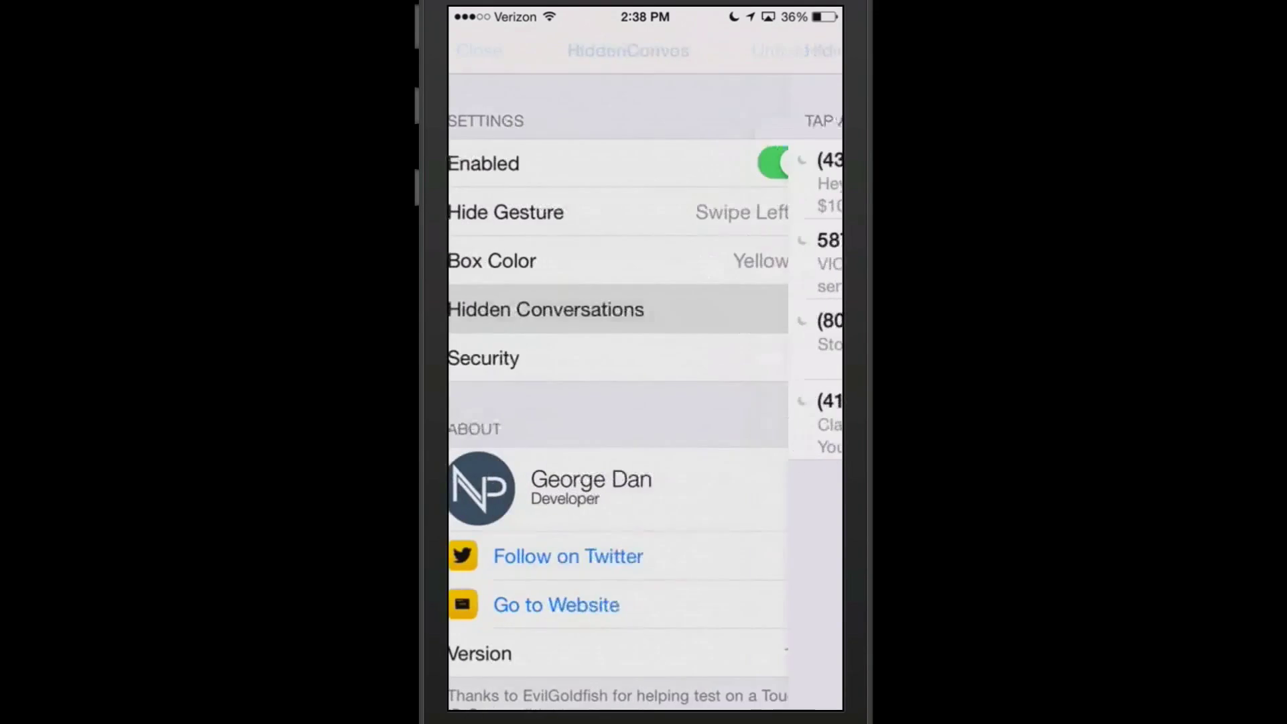
click(500, 357)
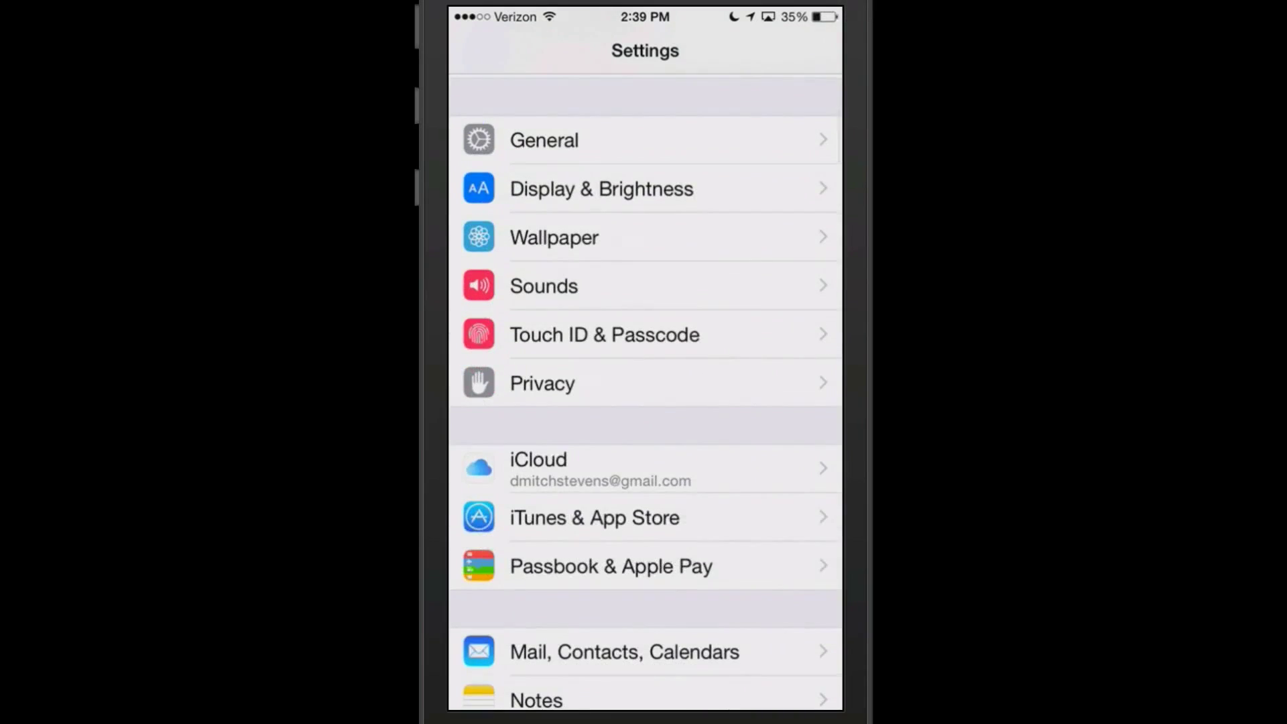
scroll(645, 392, down, 5)
scroll(646, 392, down, 5)
scroll(645, 393, down, 5)
scroll(645, 393, down, 3)
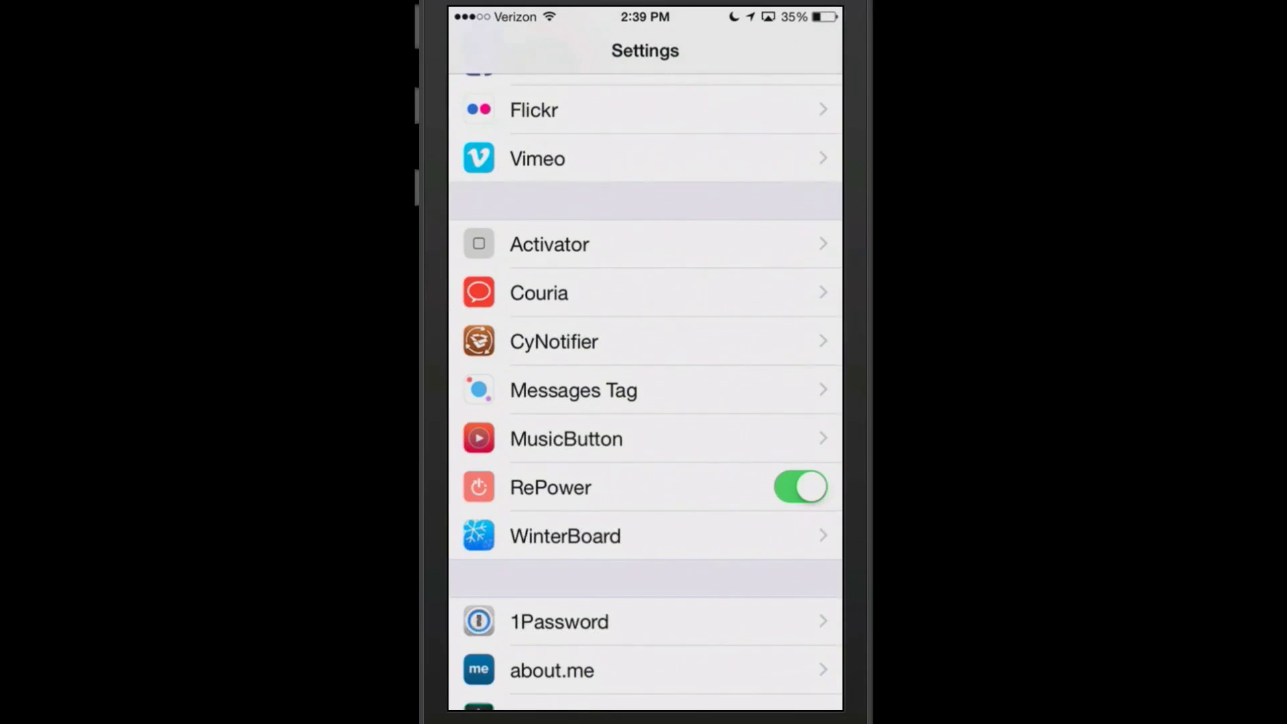
- Open the CyNotifier tweak's settings page
click(553, 341)
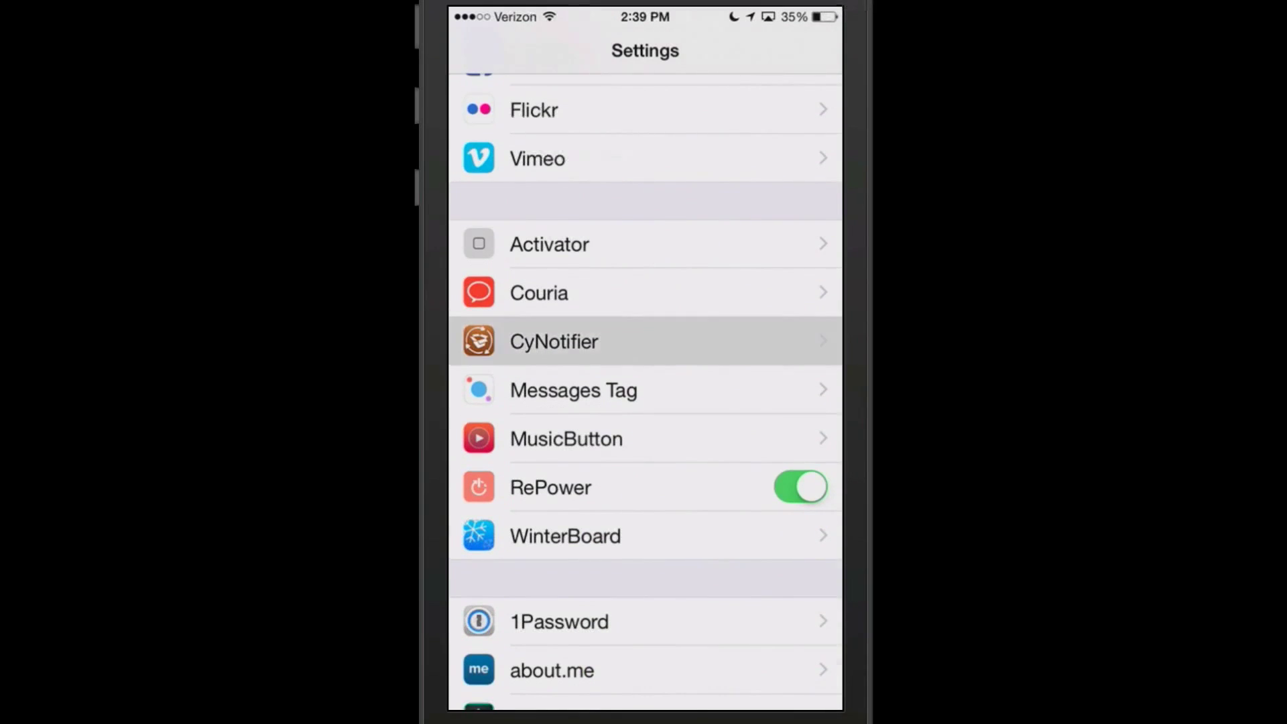
scroll(646, 392, down, 1)
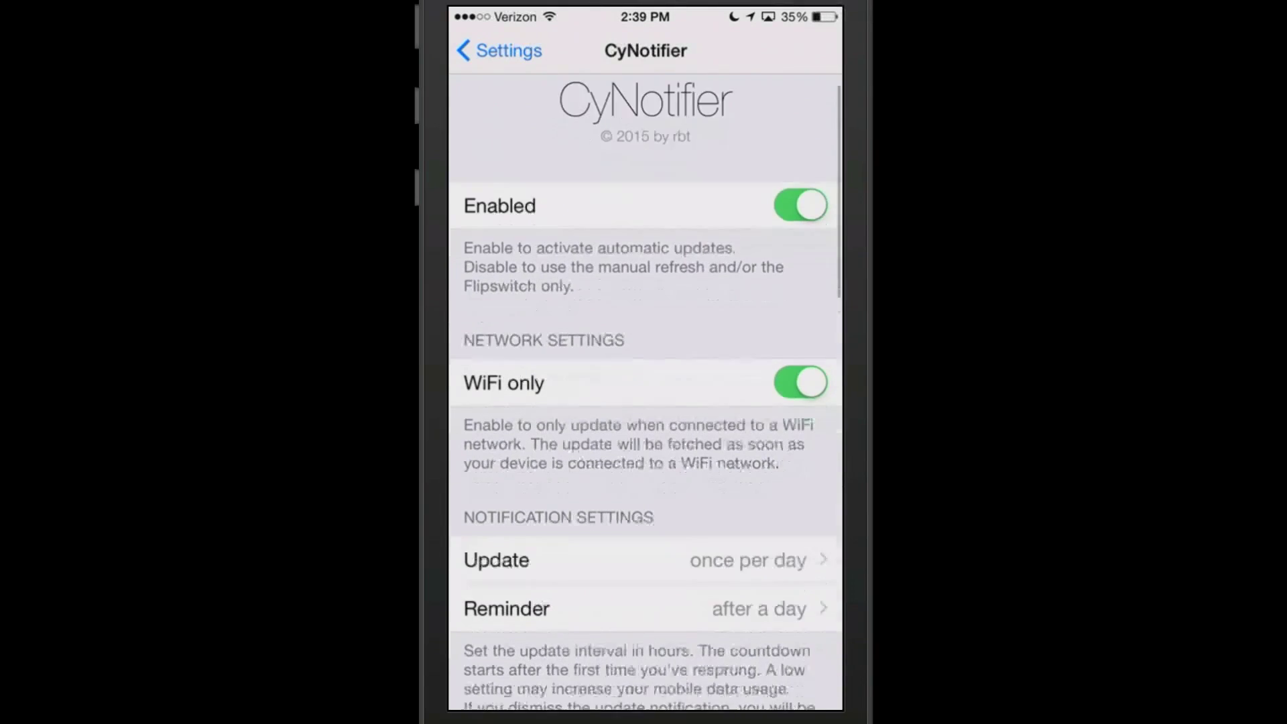
scroll(645, 392, down, 3)
scroll(646, 392, up, 3)
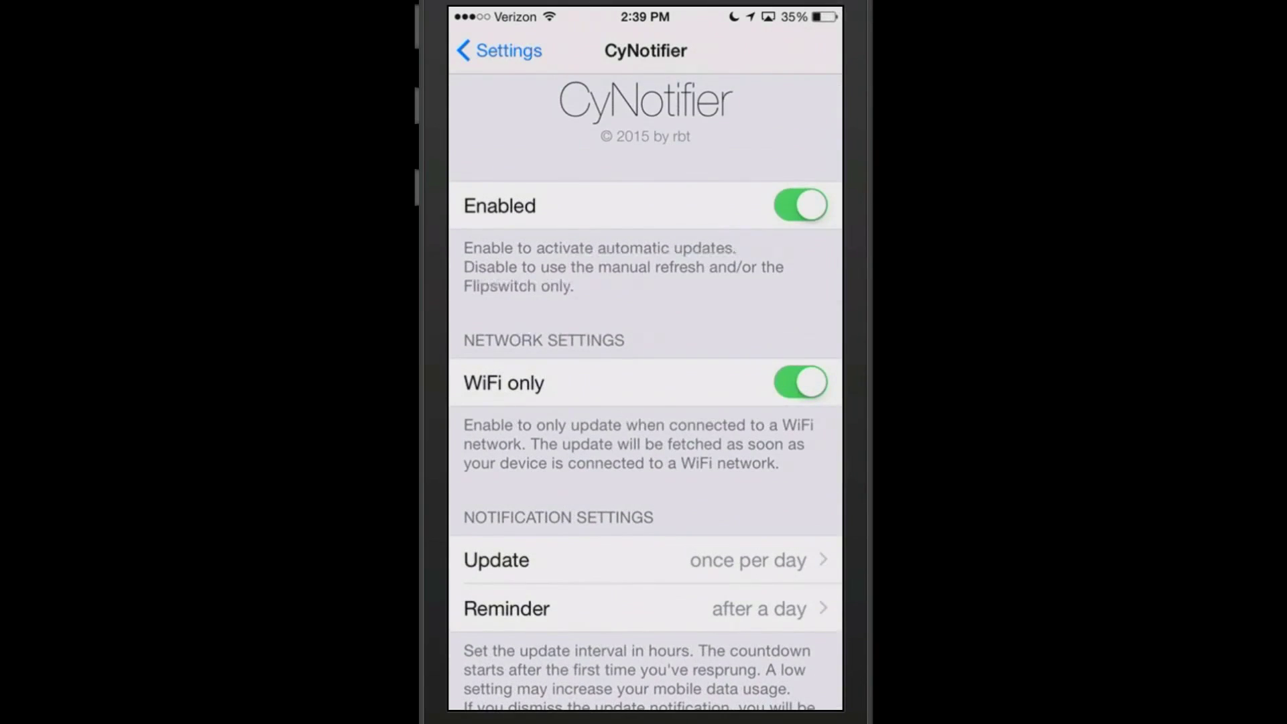
scroll(646, 392, down, 3)
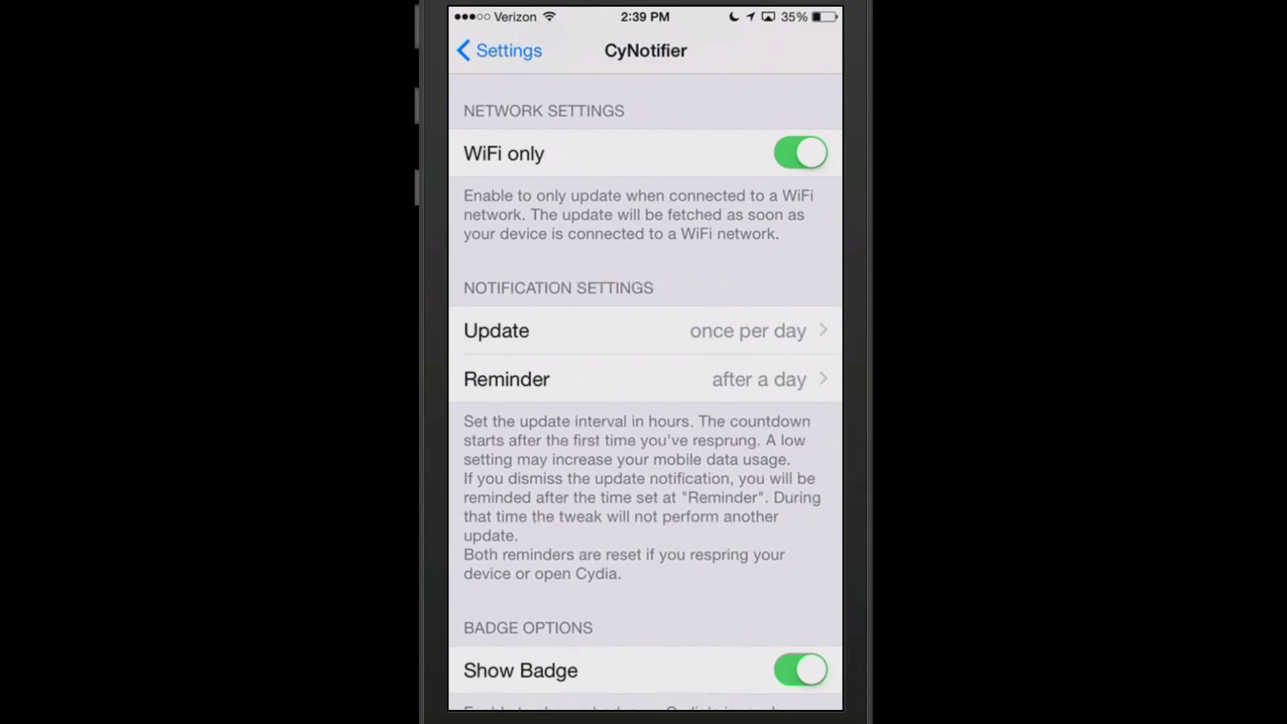
scroll(646, 392, down, 3)
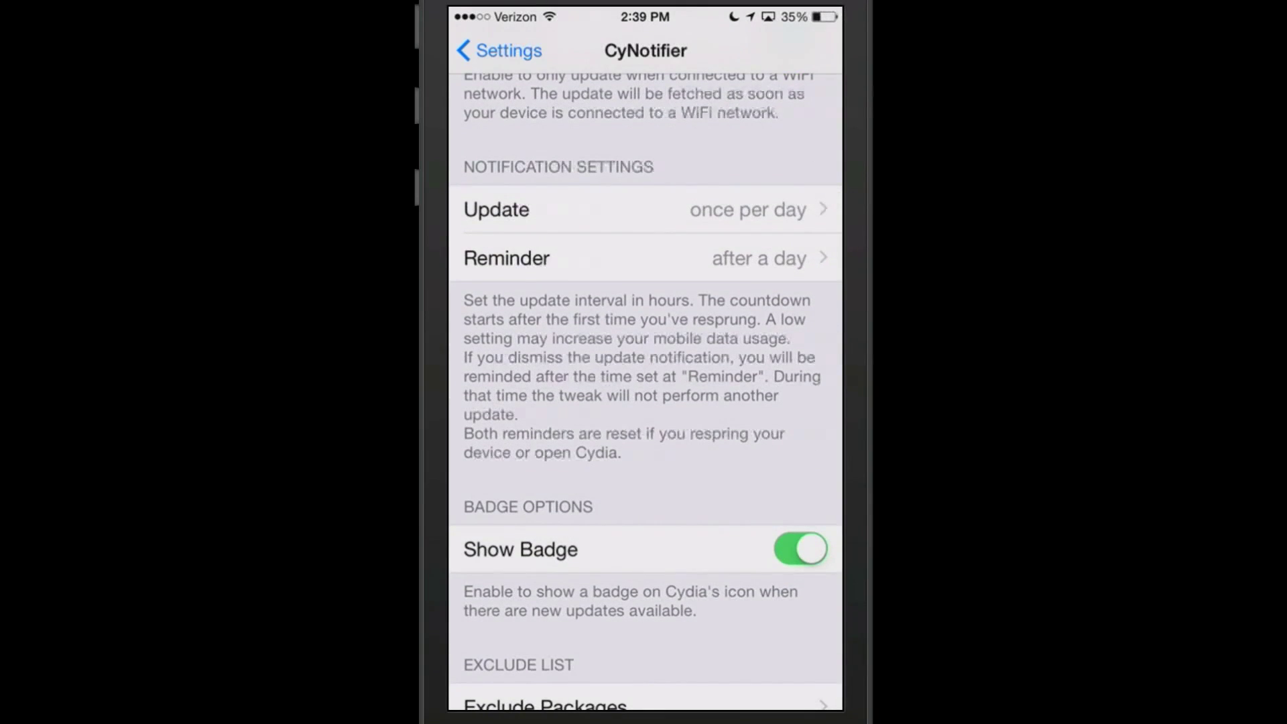
scroll(646, 391, down, 5)
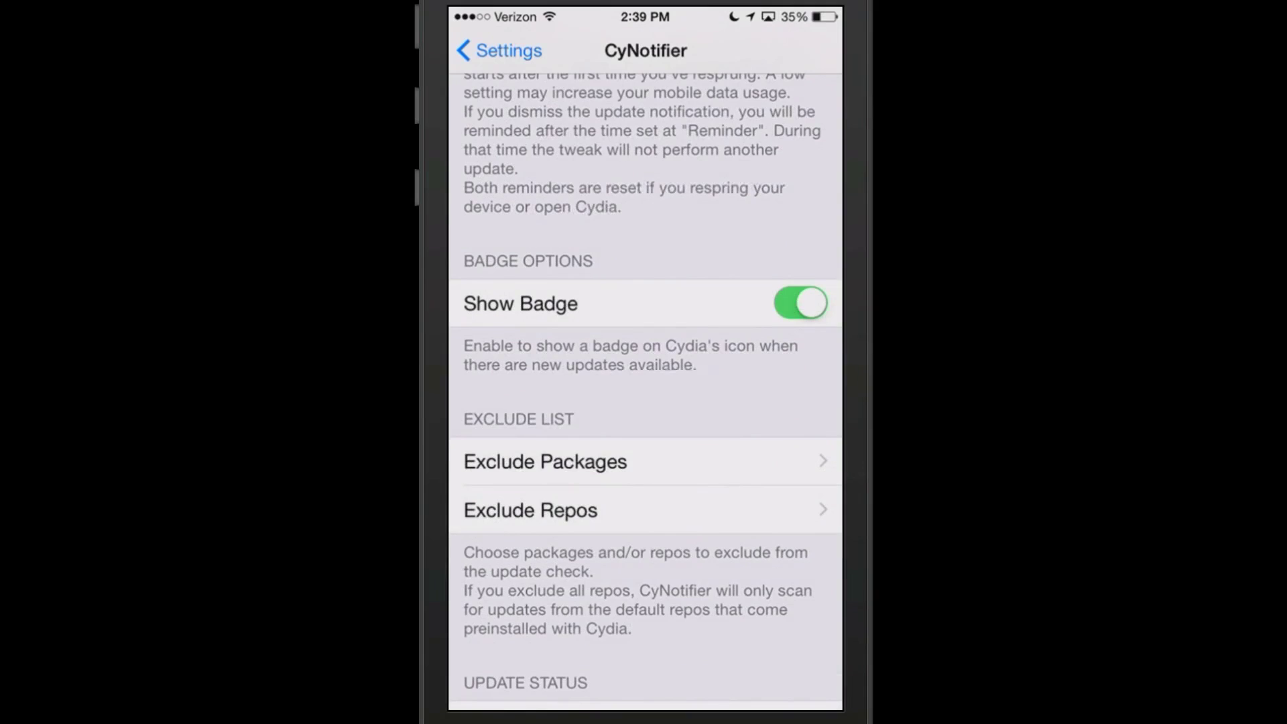
scroll(646, 391, down, 1)
scroll(645, 392, down, 3)
scroll(646, 391, down, 2)
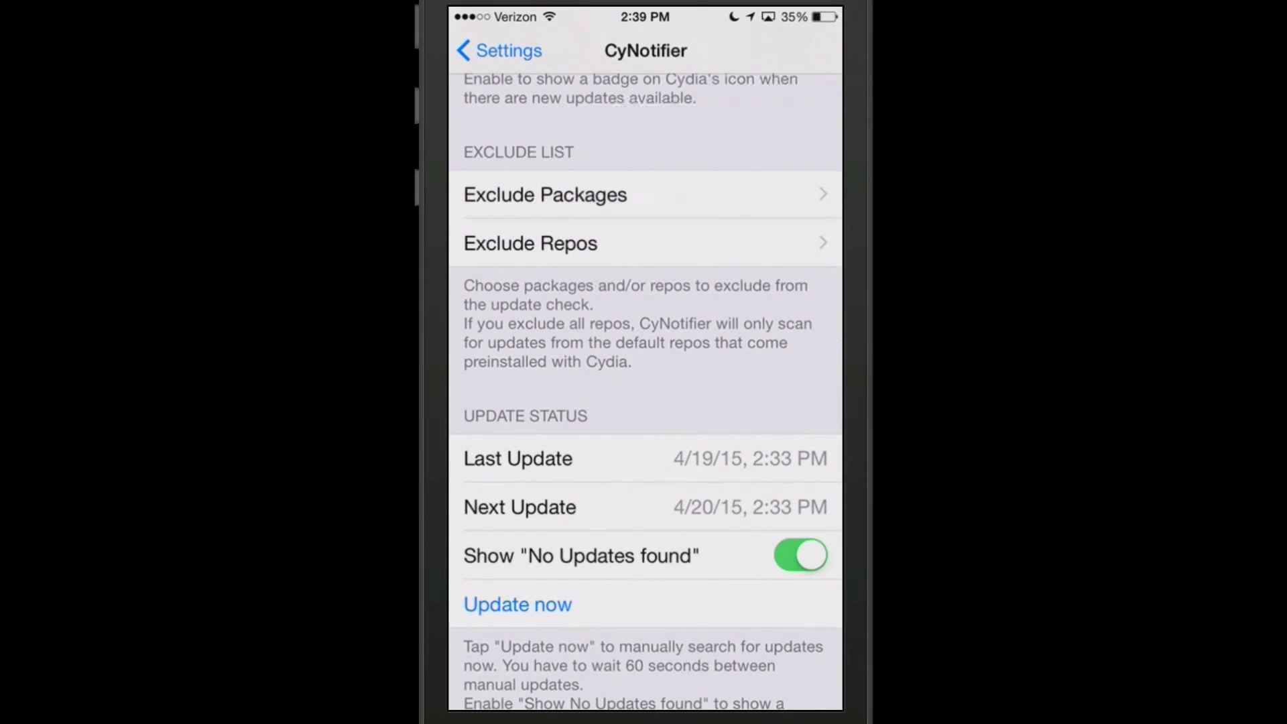
scroll(646, 391, down, 5)
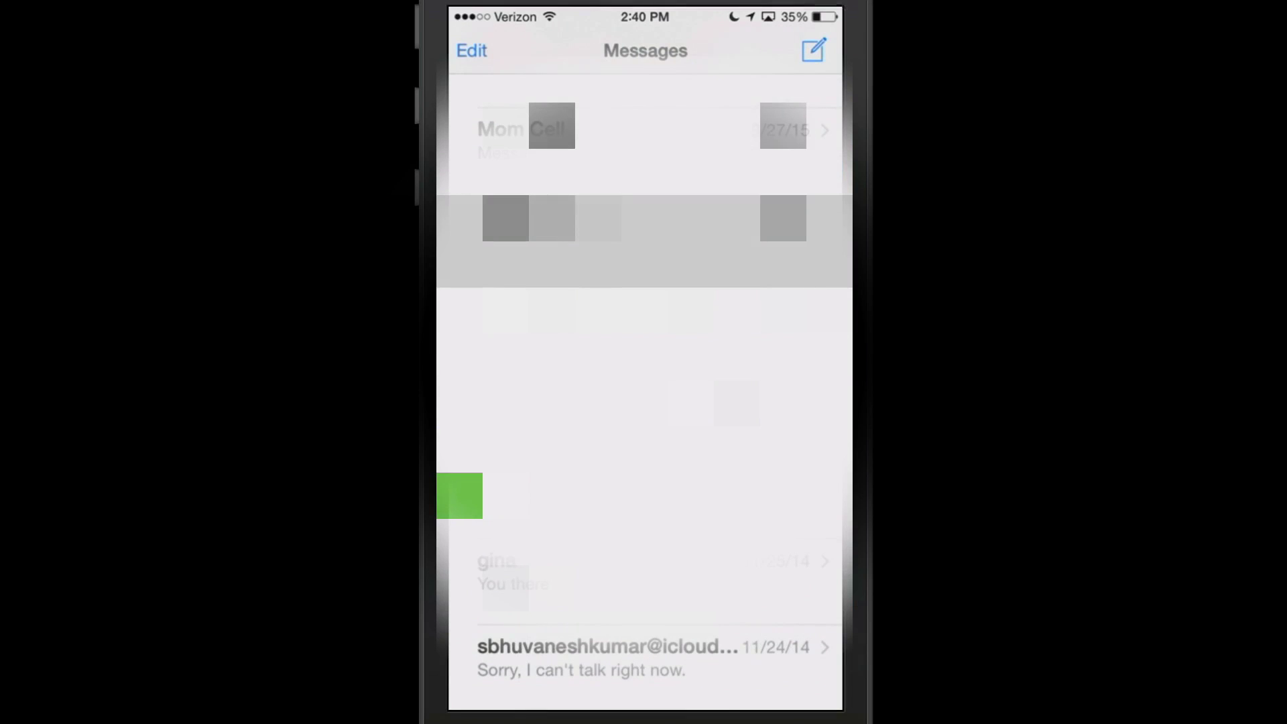
- Back out of the open conversation to the Messages conversation list
click(506, 51)
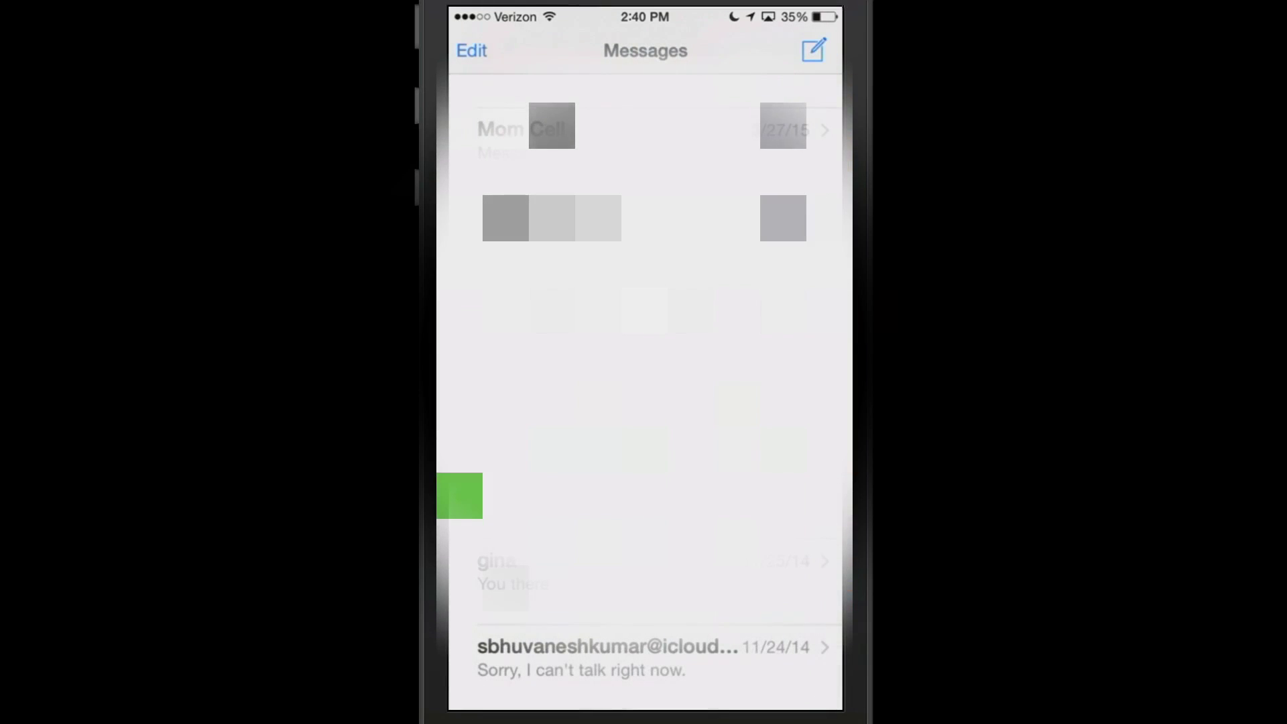
click(644, 241)
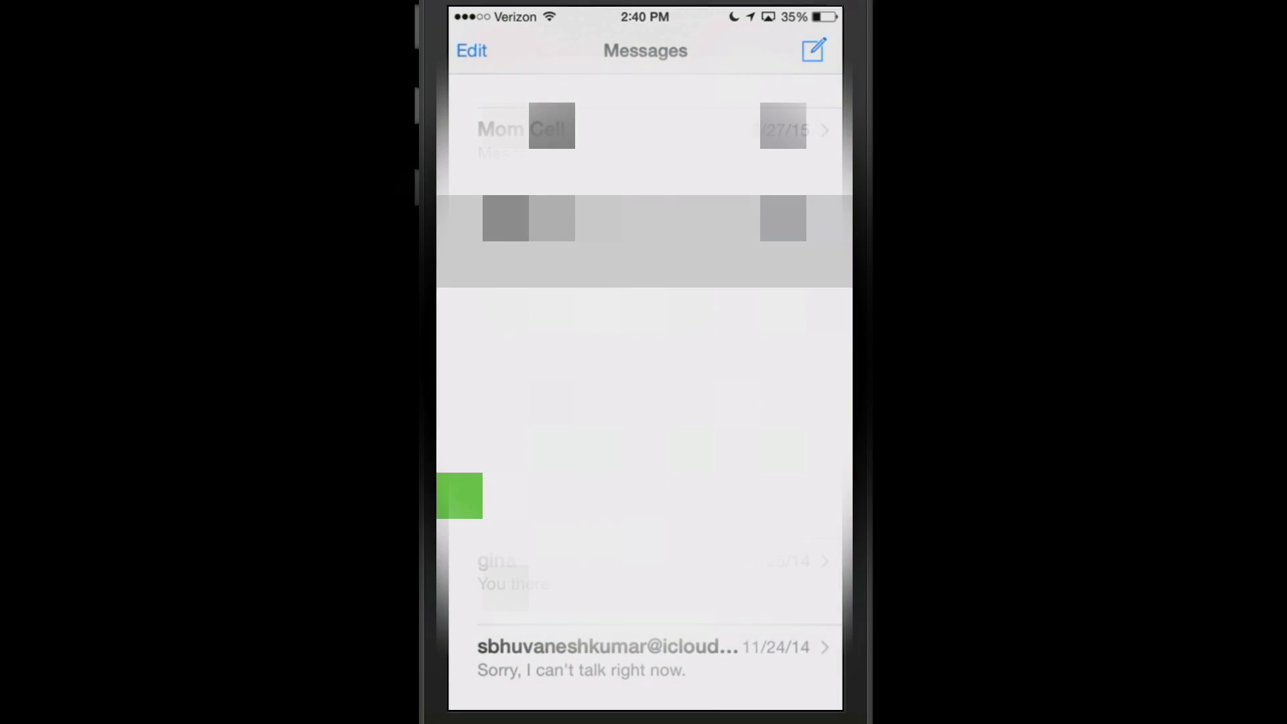
click(506, 50)
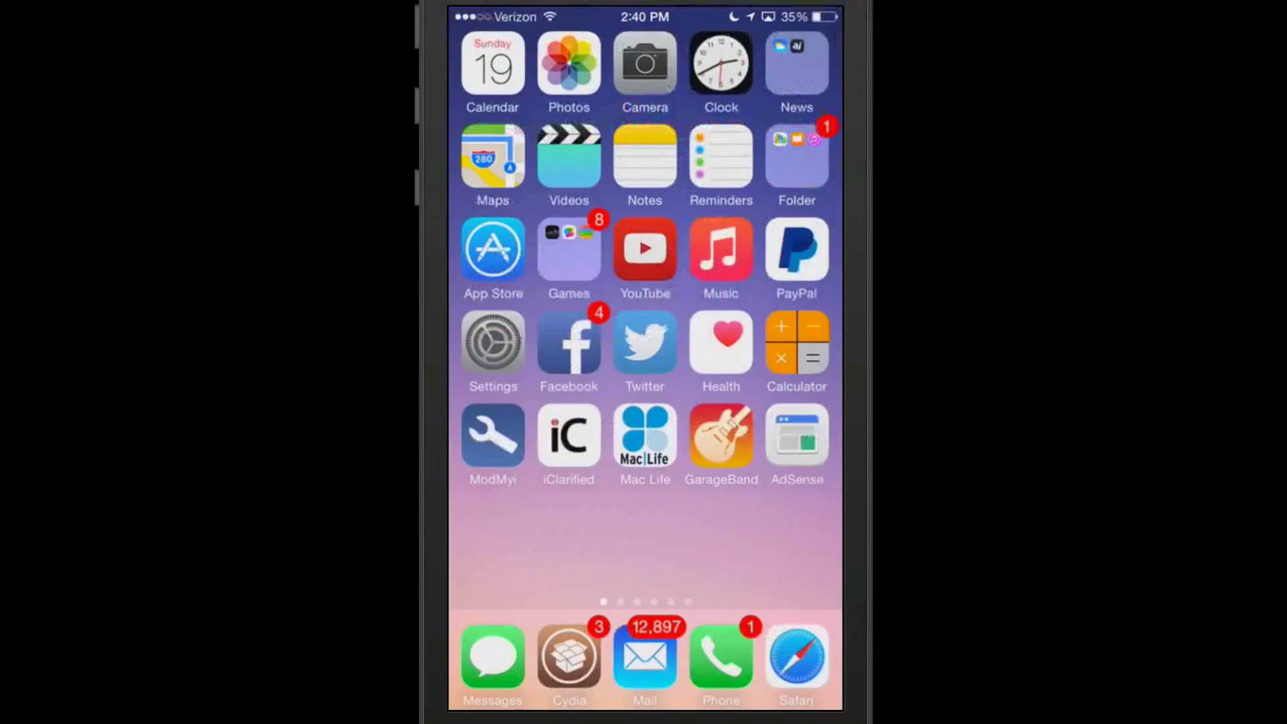
- In Messages Tag settings, switch Enabled off and back on, then go Home
click(500, 51)
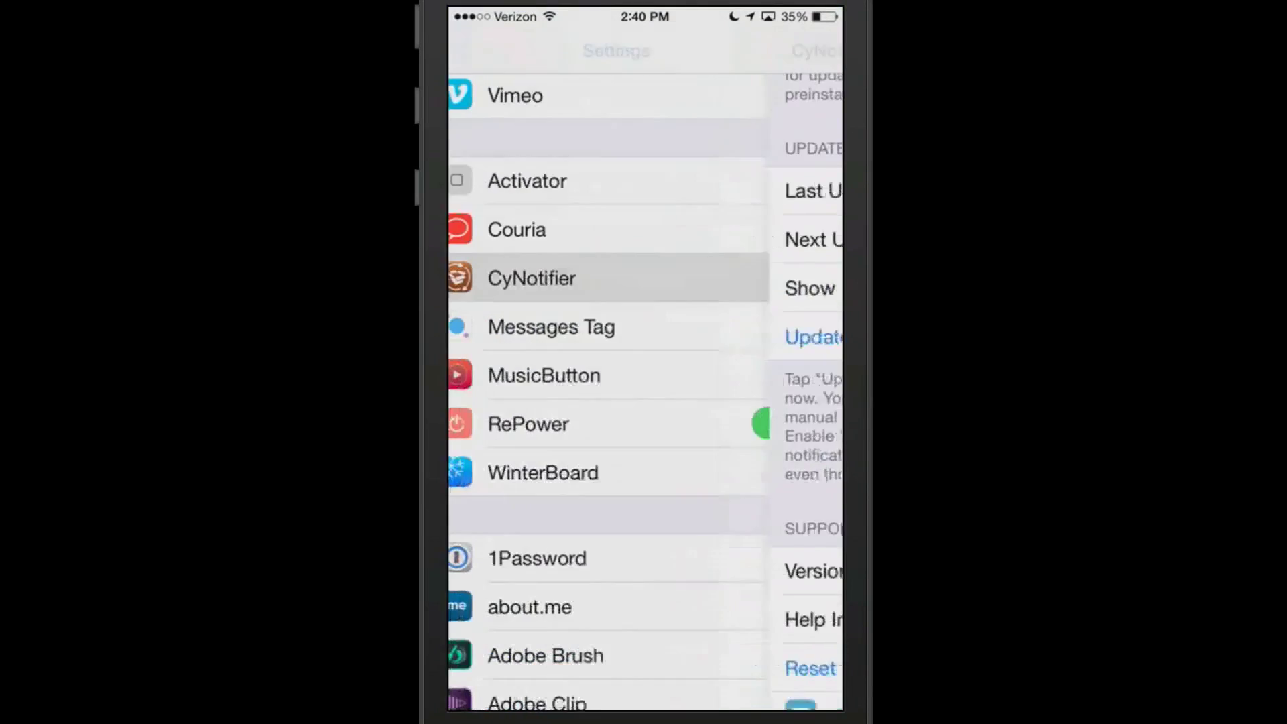
click(574, 327)
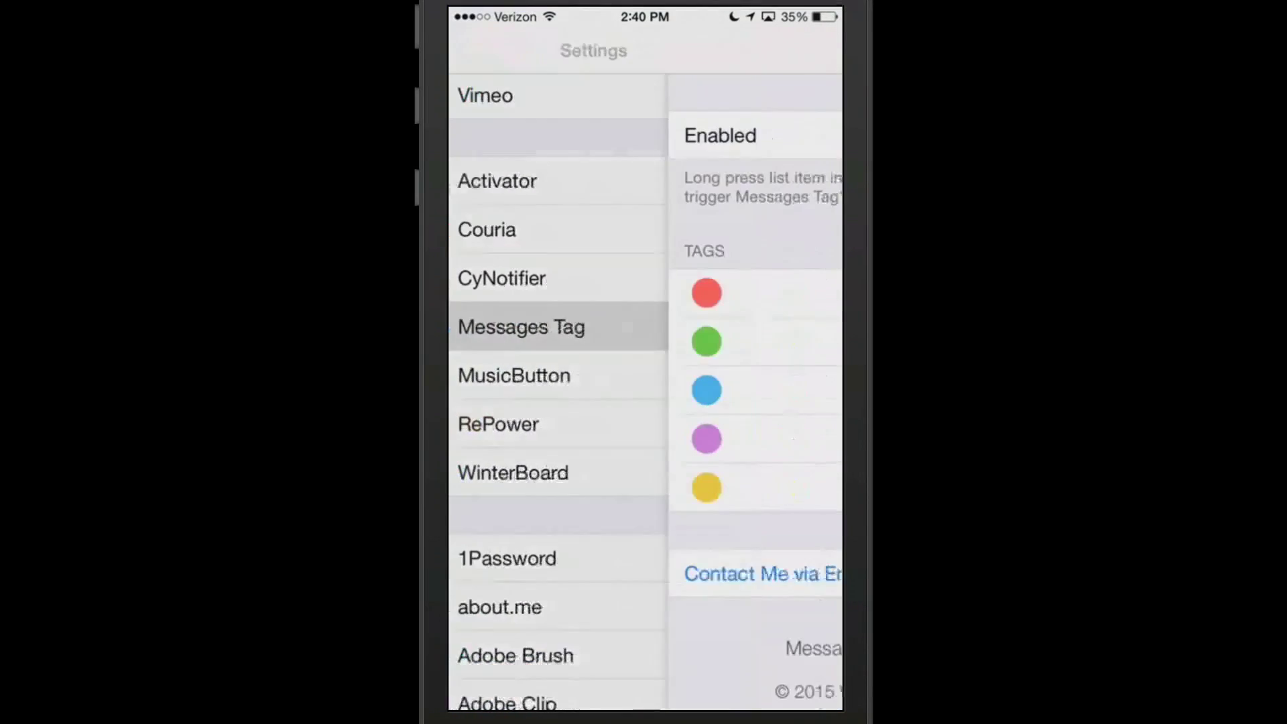
scroll(645, 402, down, 3)
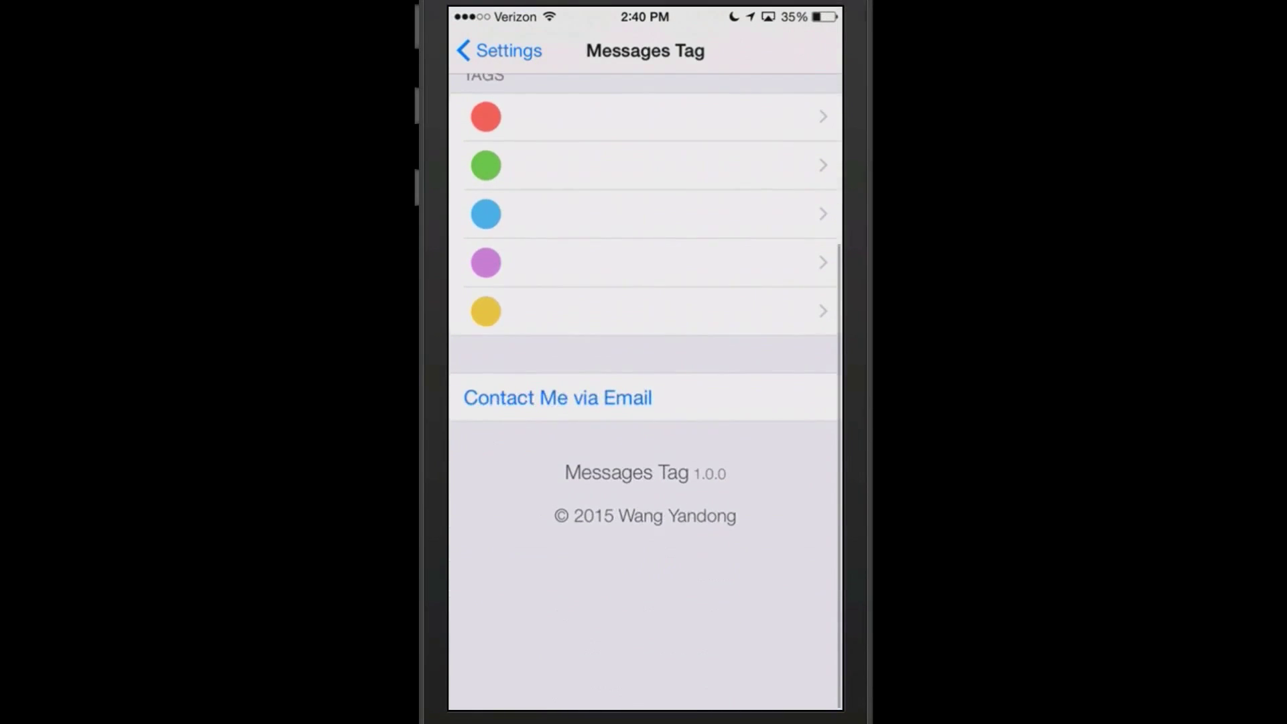
click(801, 135)
click(801, 135)
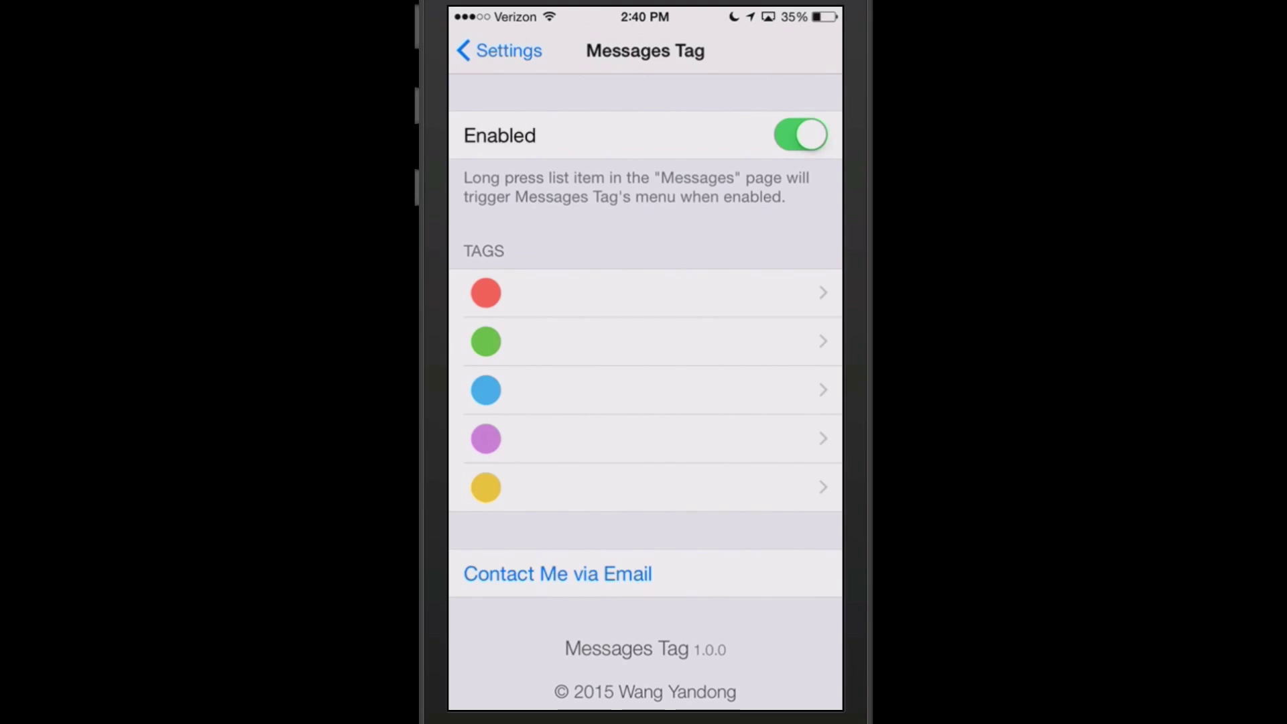
key(super)
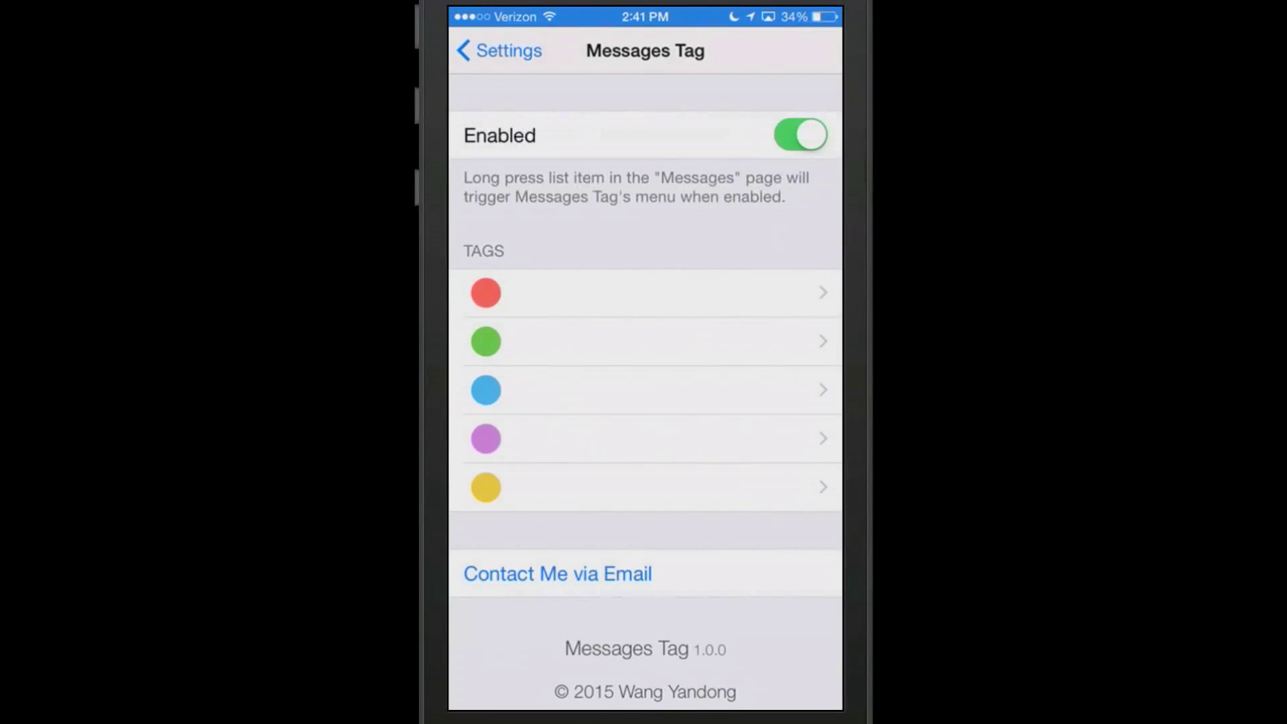
- Go back from Messages Tag preferences to the main Settings list
click(500, 51)
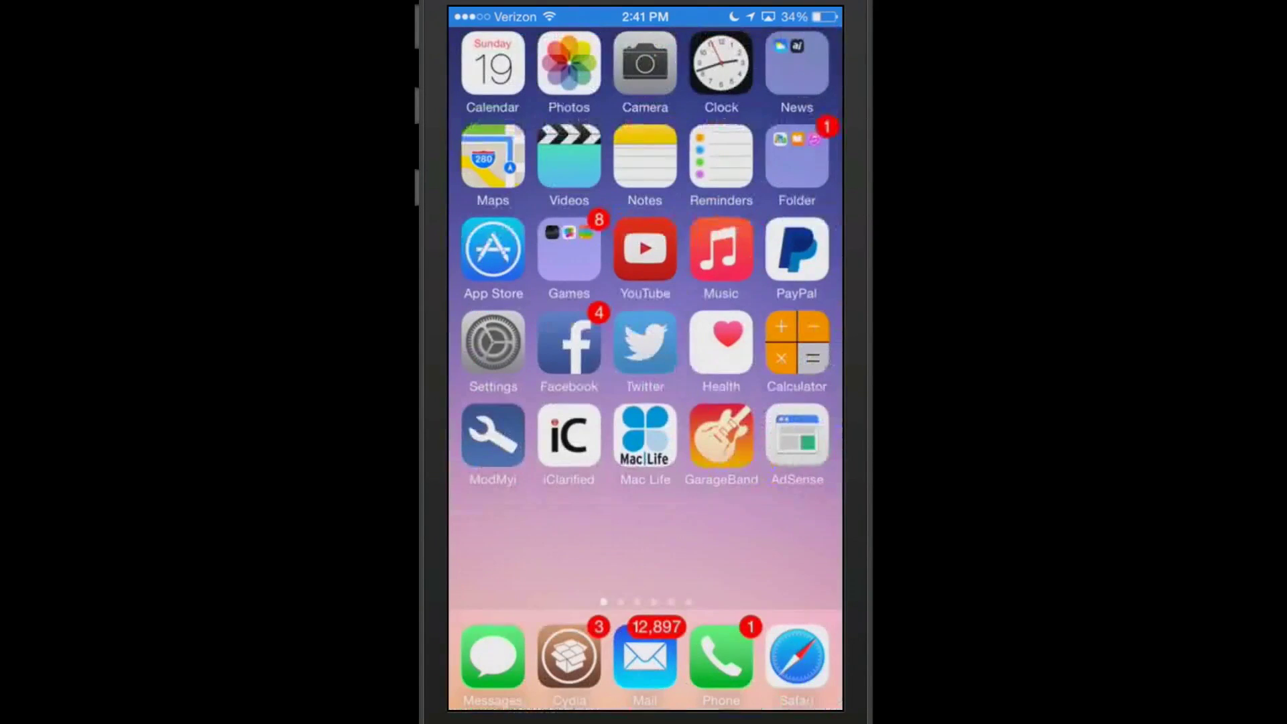
- In Settings > Wallpaper, preview the current lock screen wallpaper without changing it
click(492, 342)
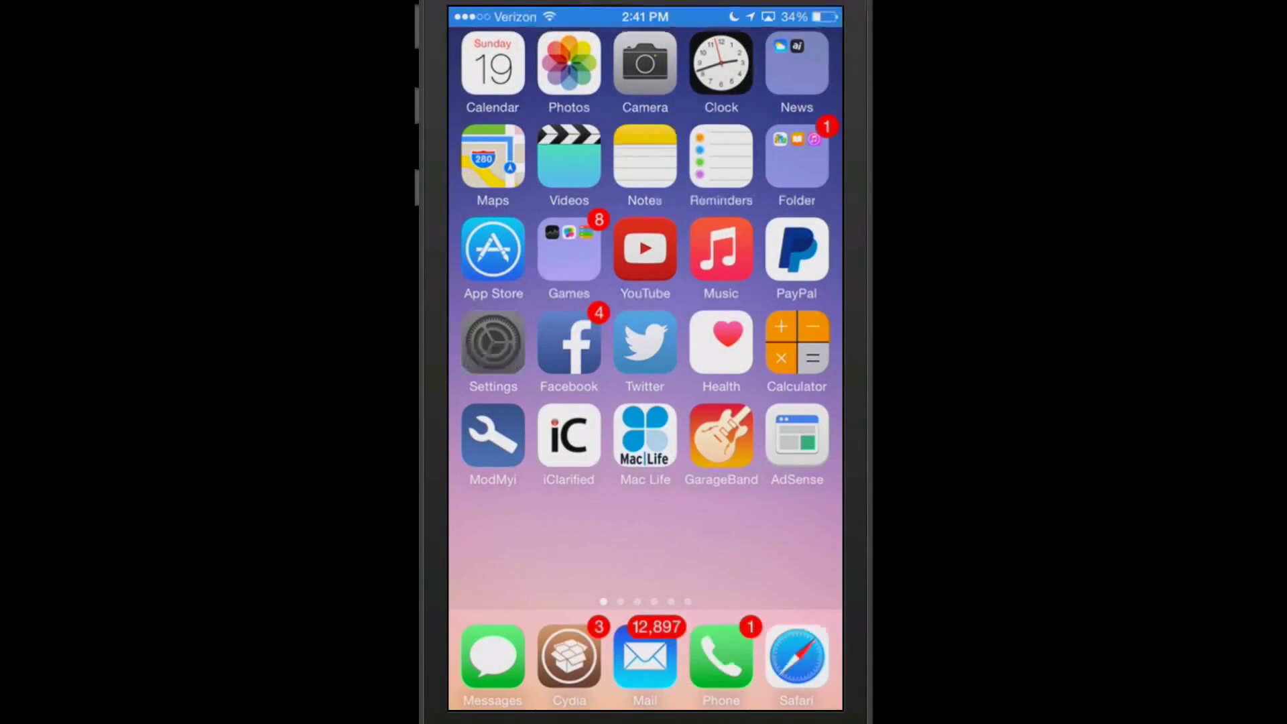
scroll(644, 382, up, 5)
scroll(644, 383, up, 5)
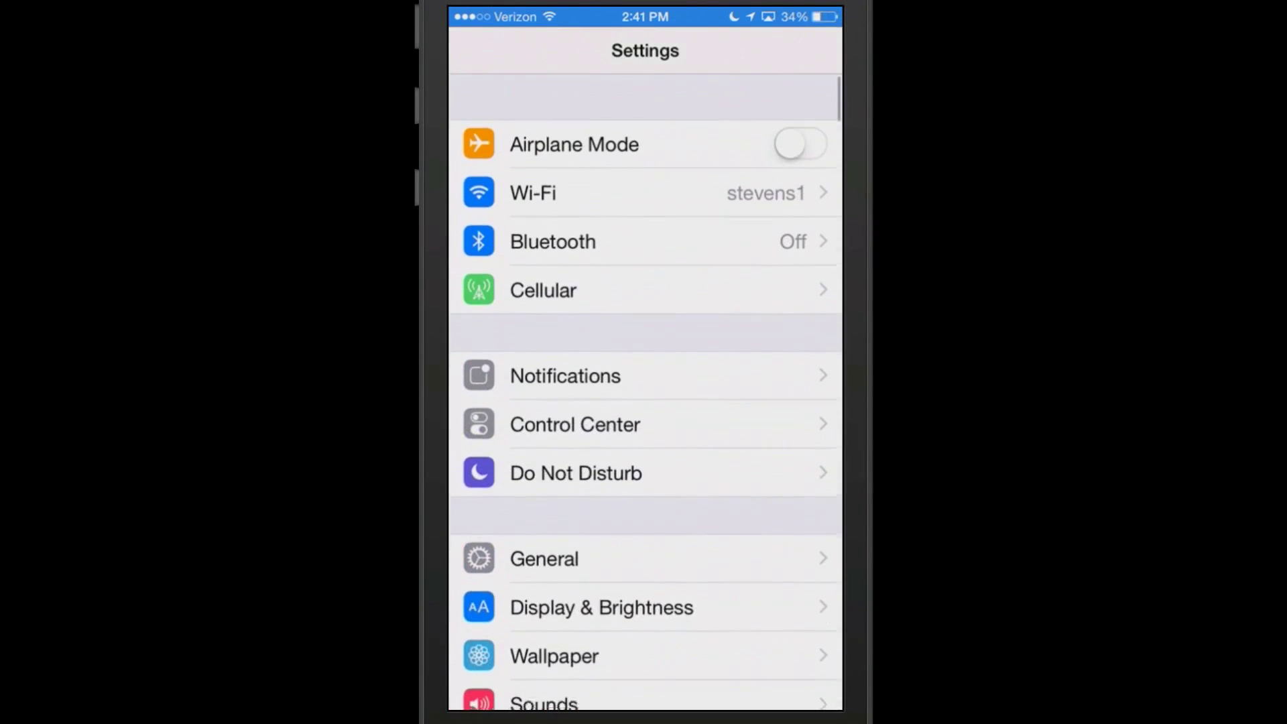
click(555, 646)
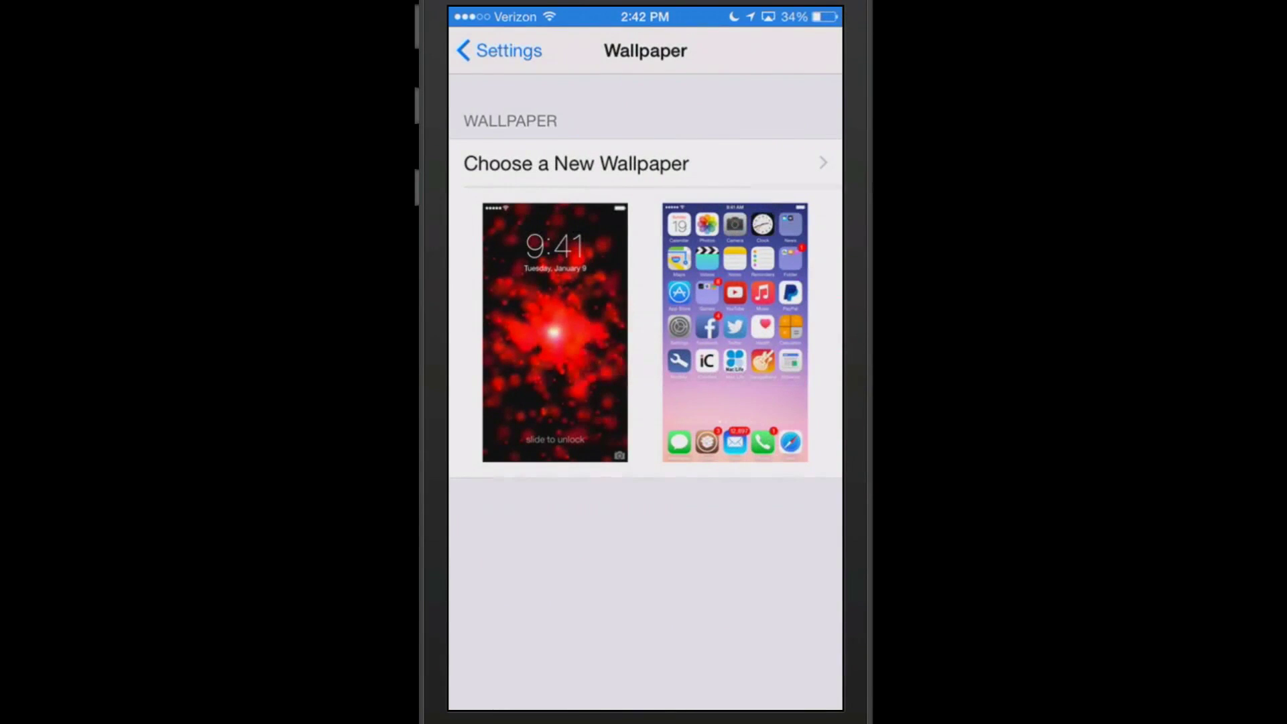
click(554, 333)
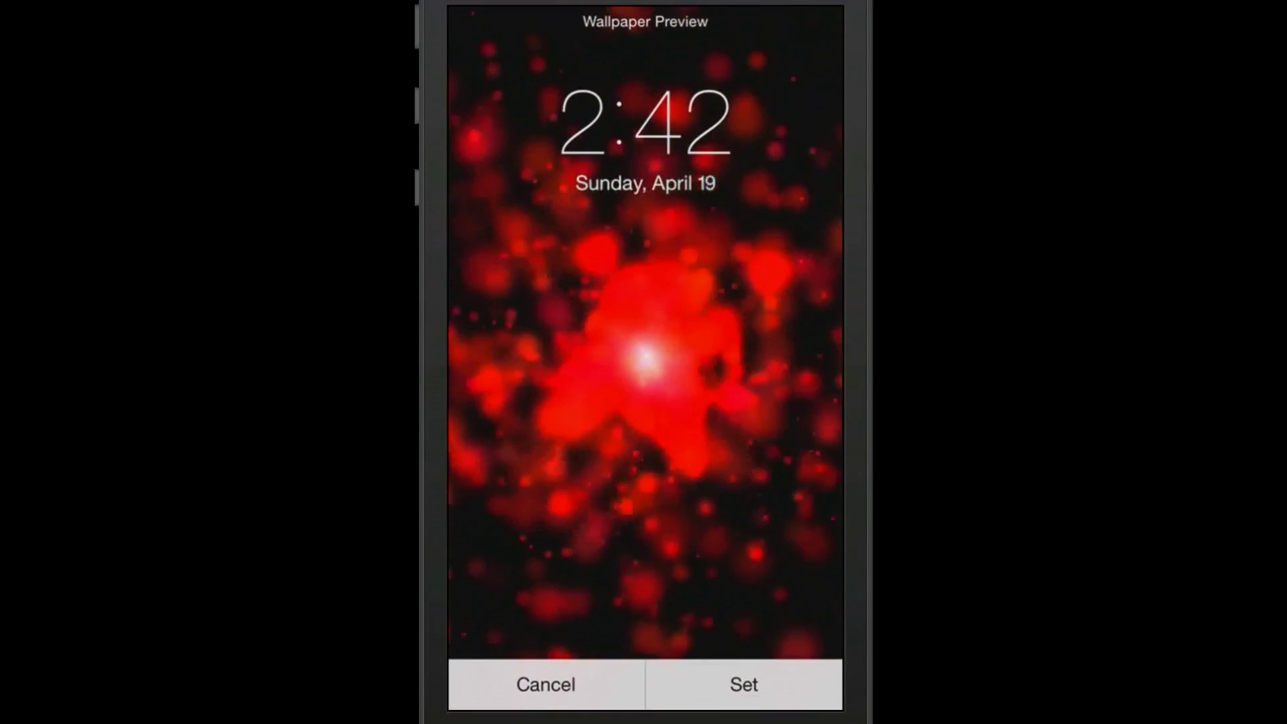
click(543, 684)
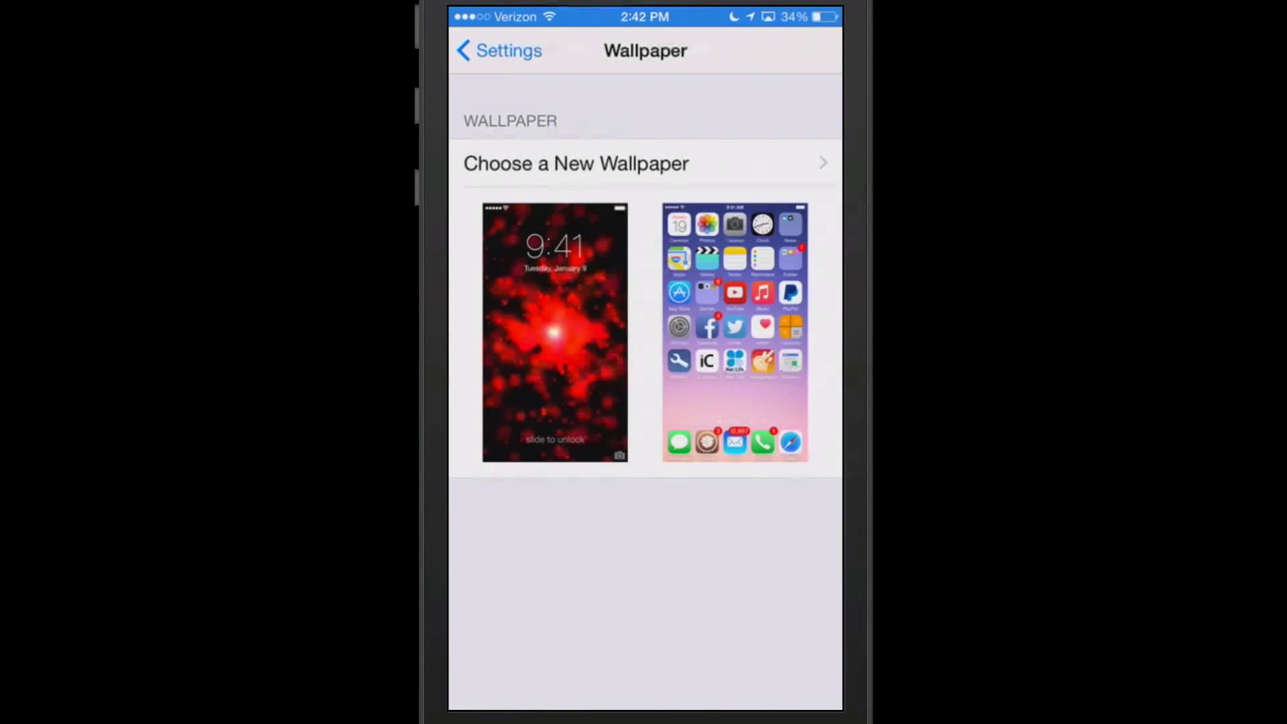
- Choose the green particle Dynamic wallpaper and set it
click(576, 164)
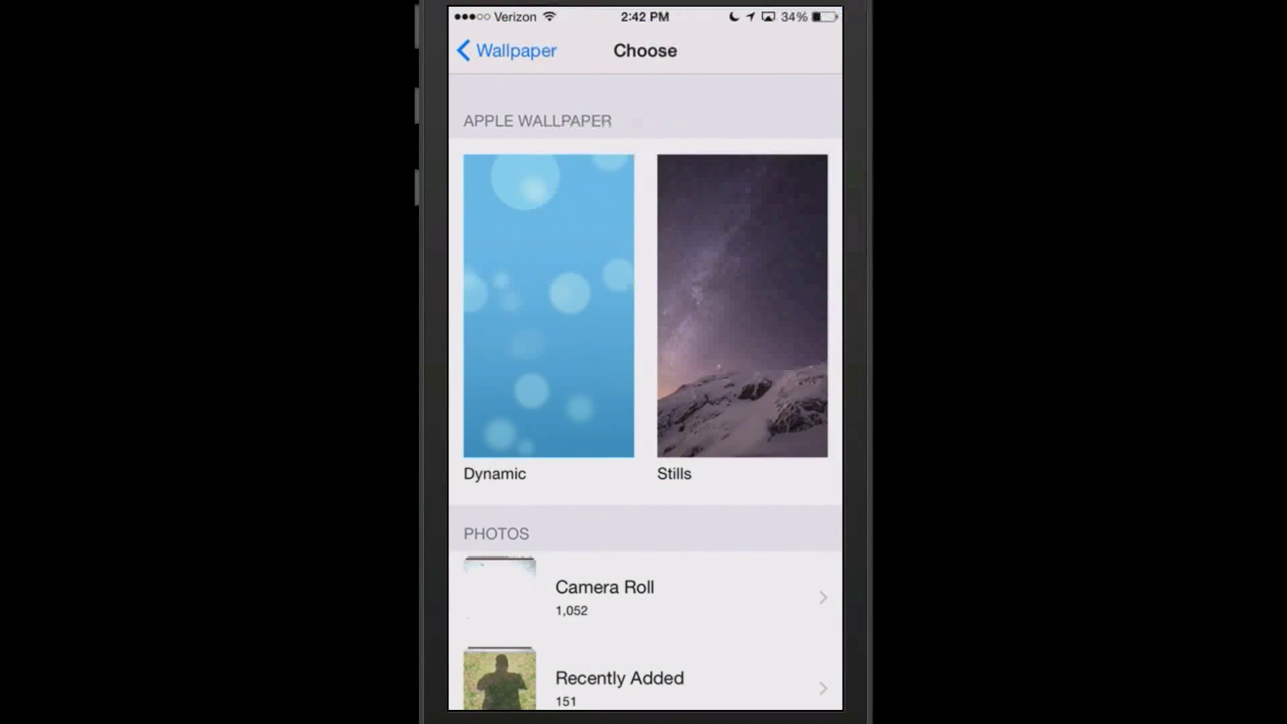
click(547, 306)
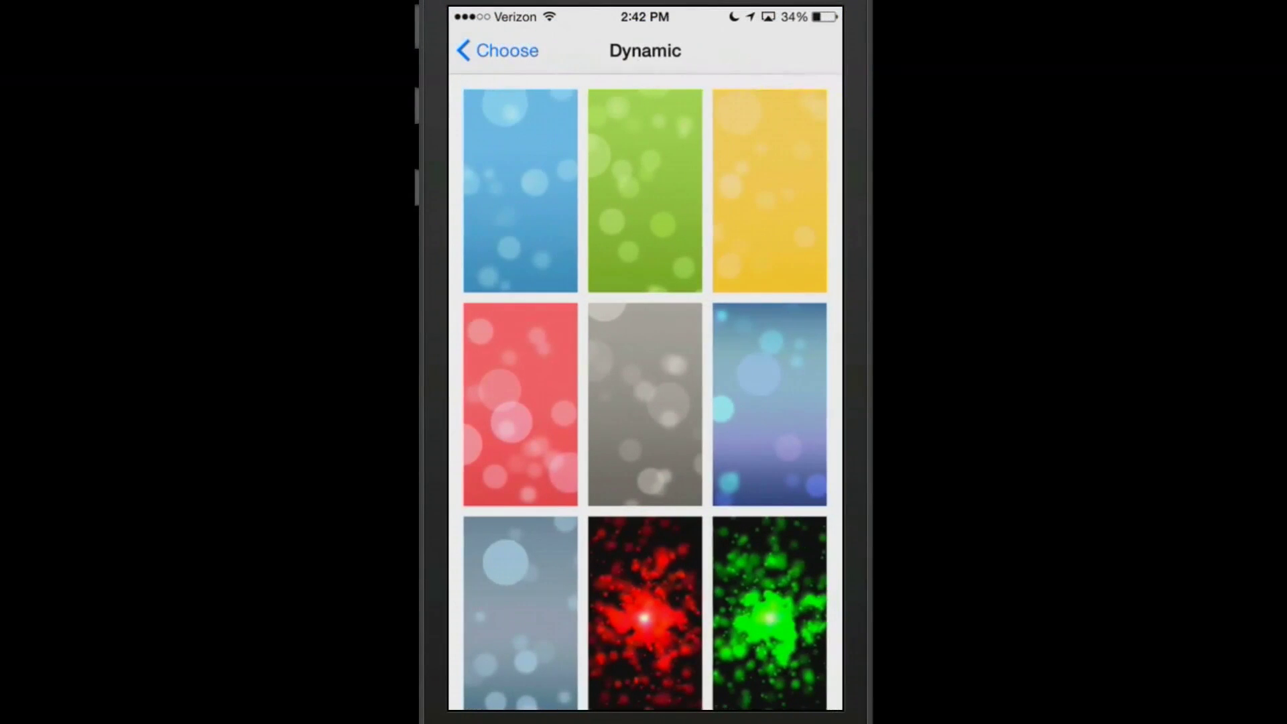
scroll(645, 403, down, 5)
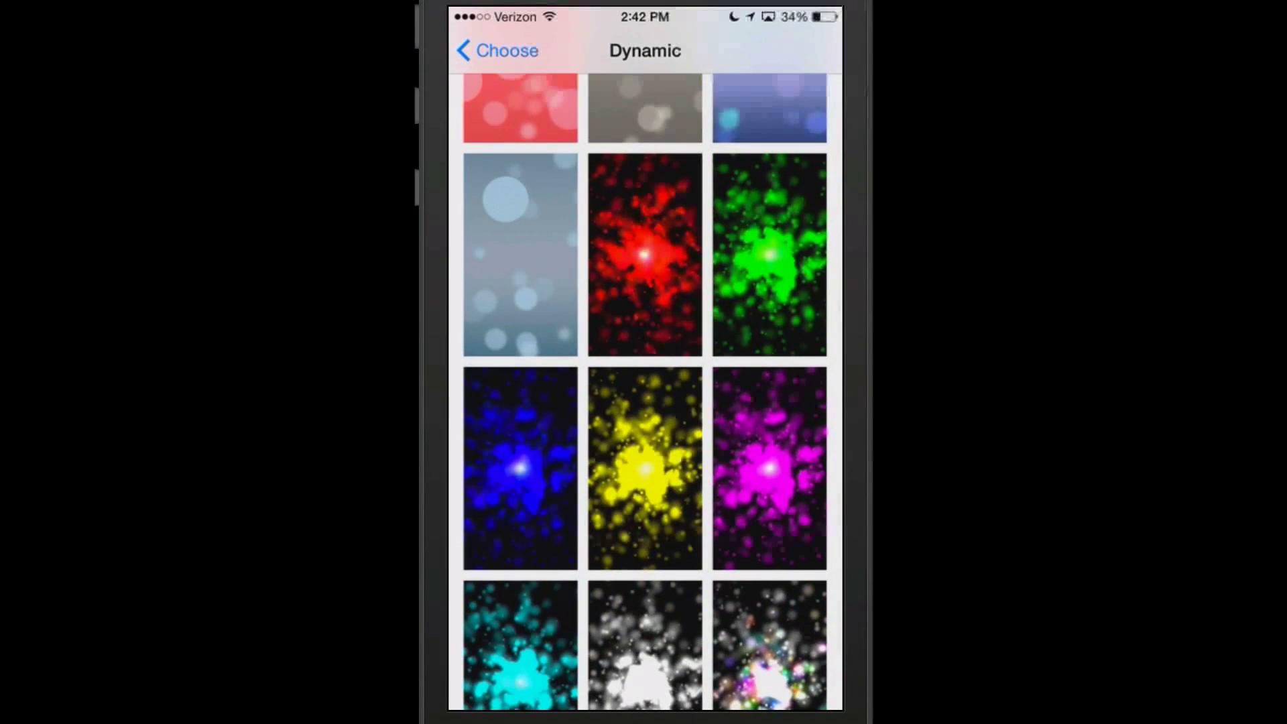
scroll(645, 403, down, 2)
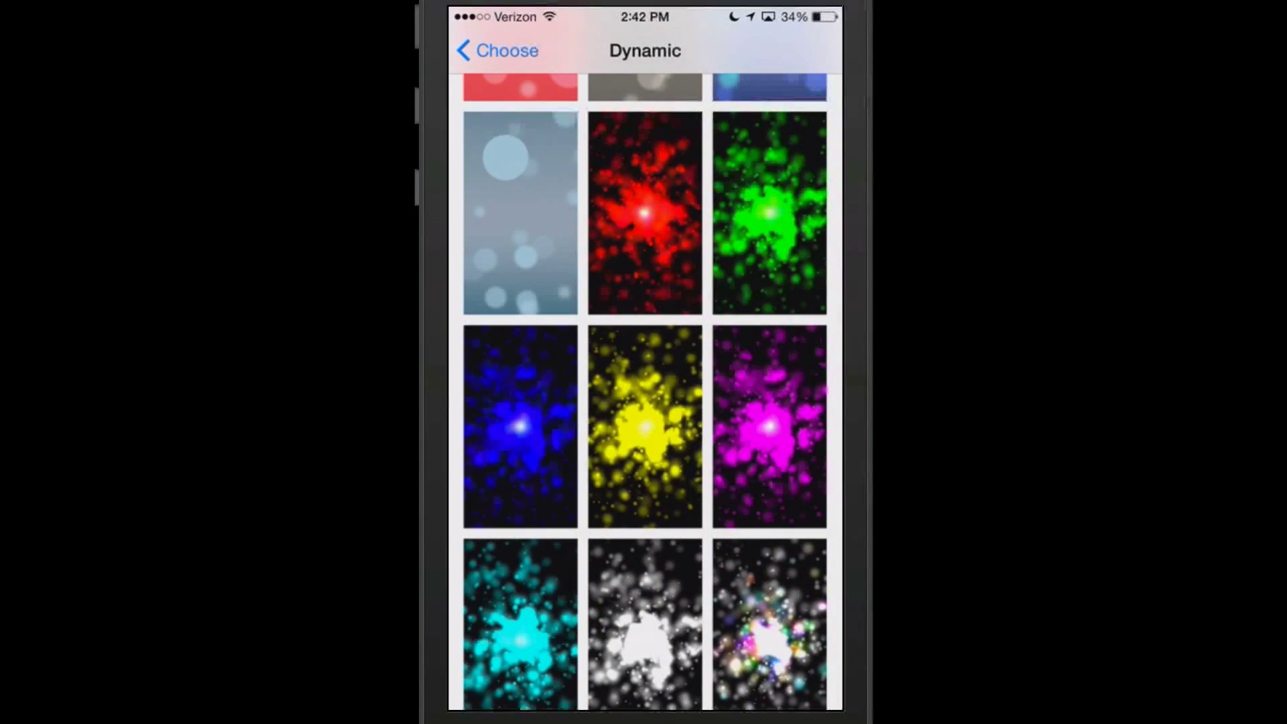
click(769, 213)
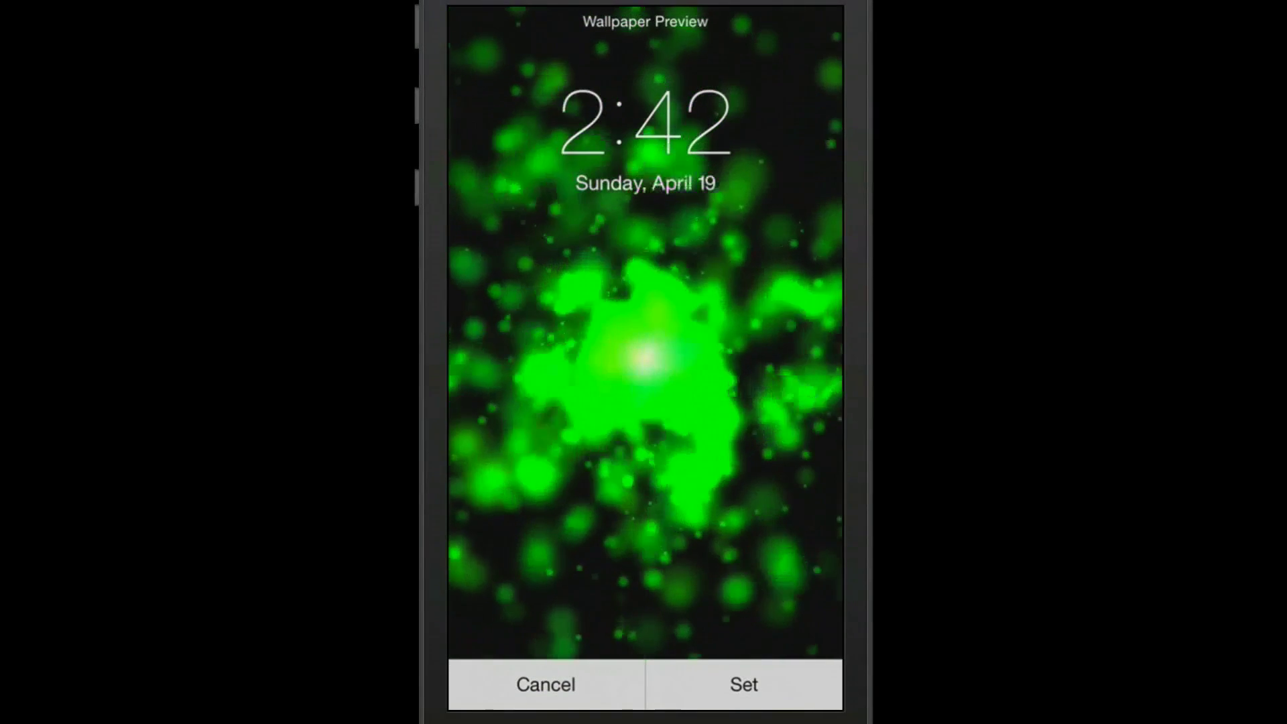
click(741, 693)
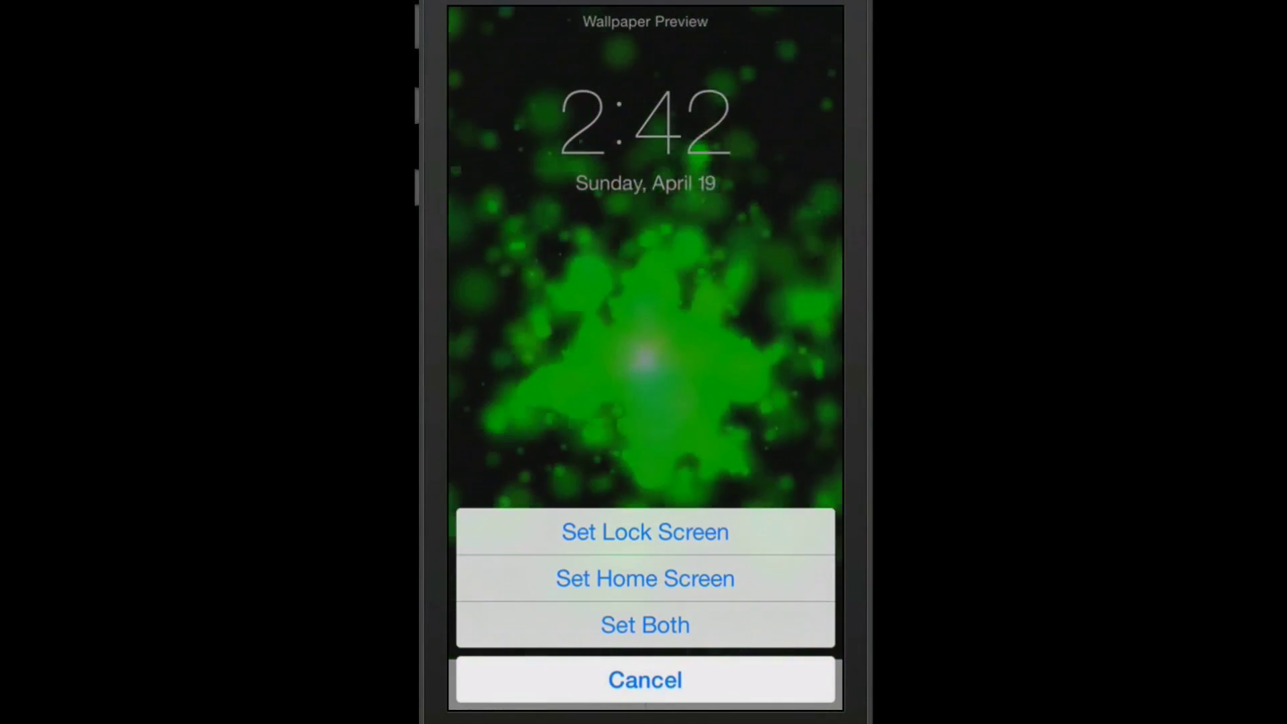
click(645, 624)
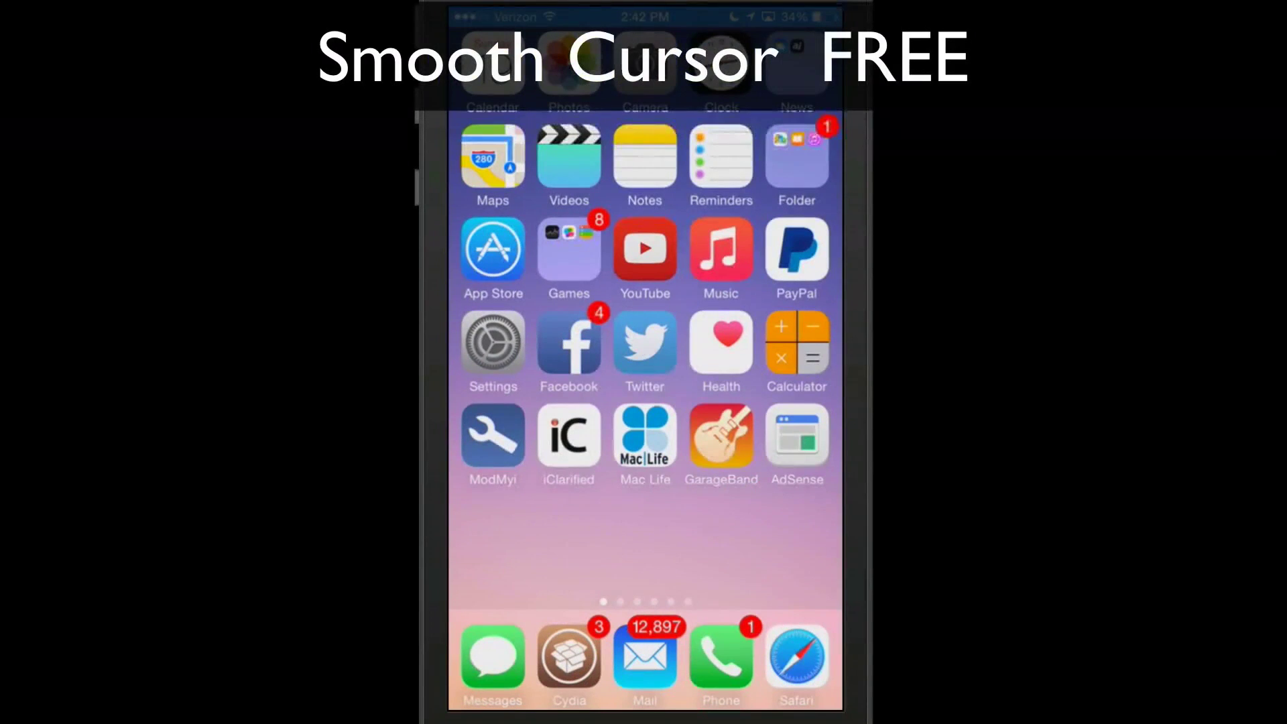
- In a new note, type 'Hello my name is mitch', deleting the mistyped letters
click(644, 156)
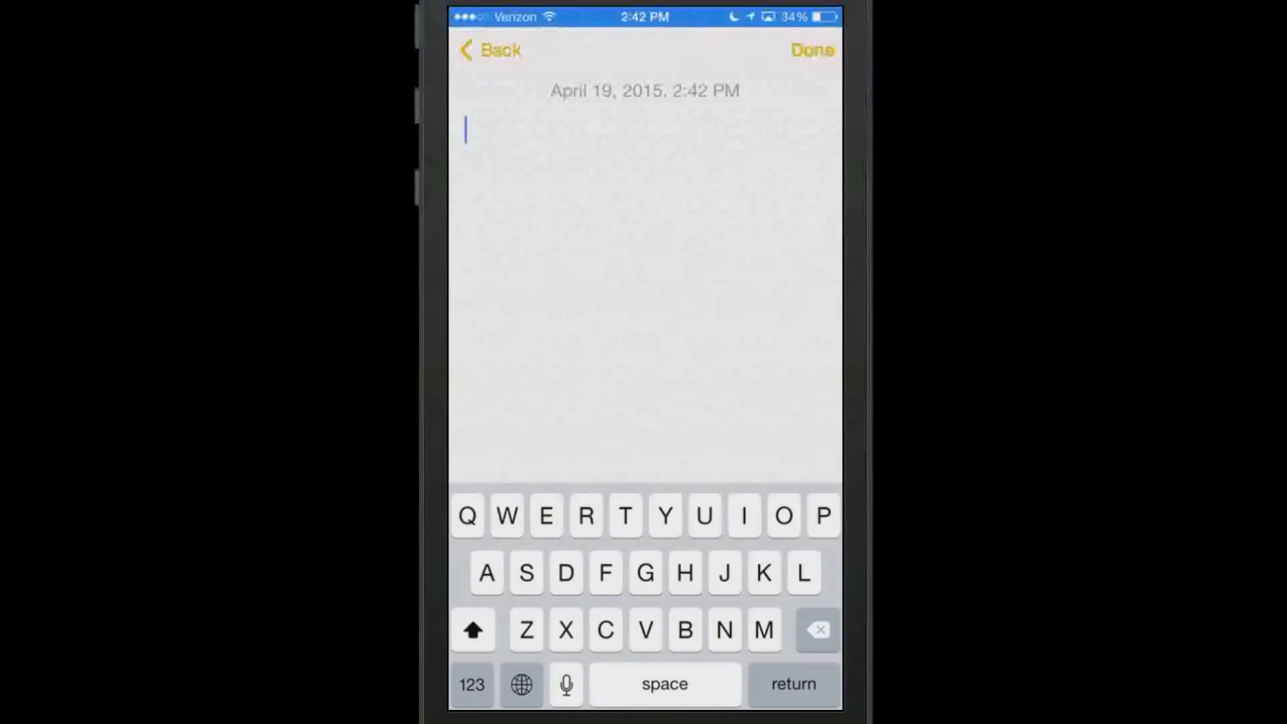
text(Hr)
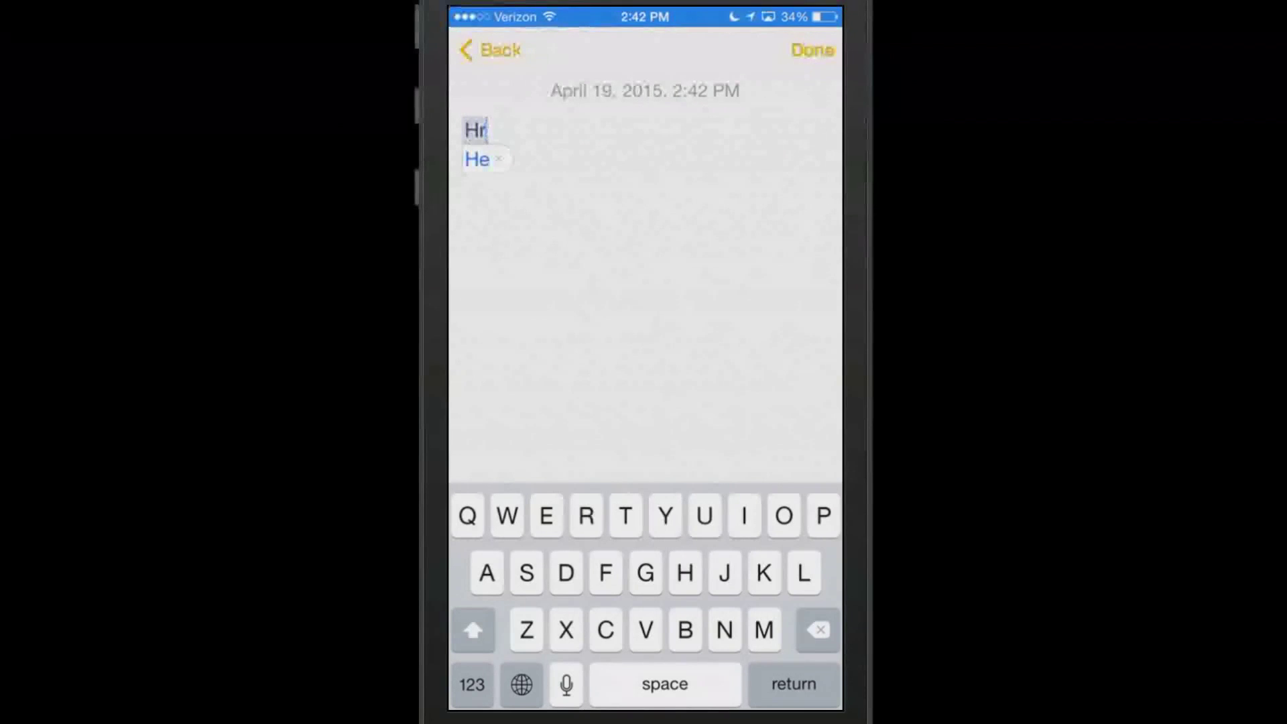
key(BackSpace)
text(e)
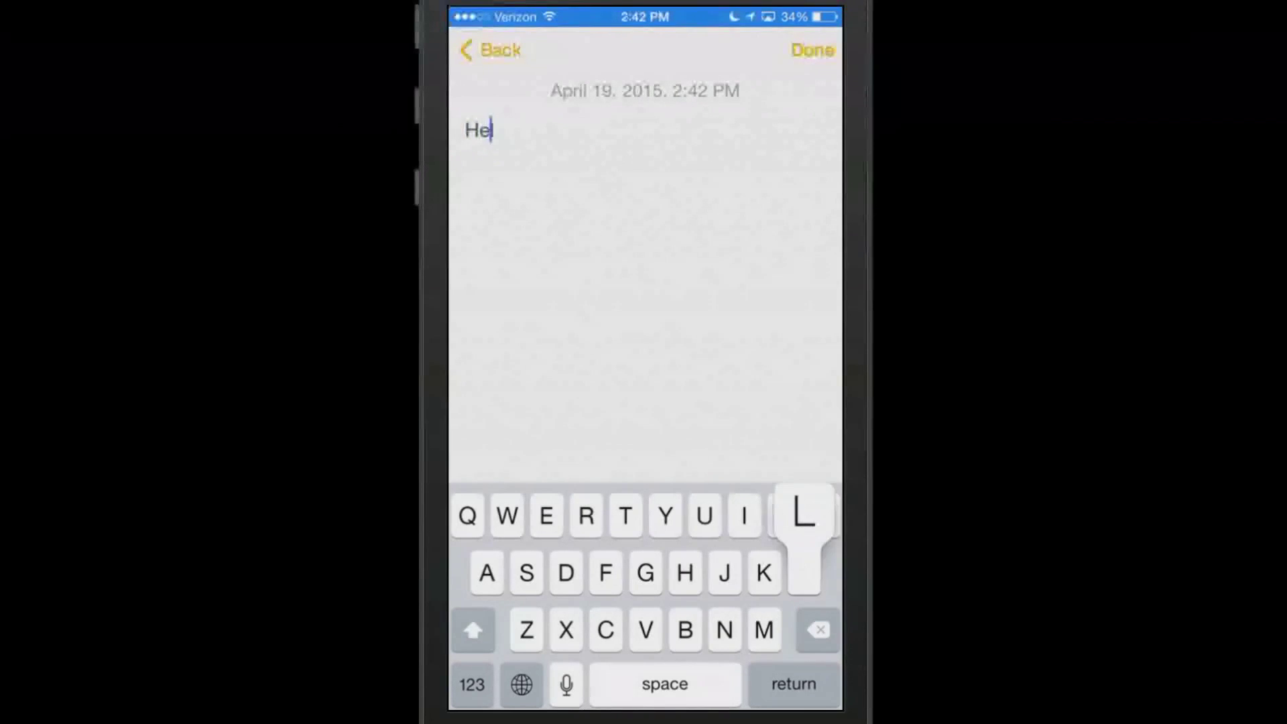
text(llo )
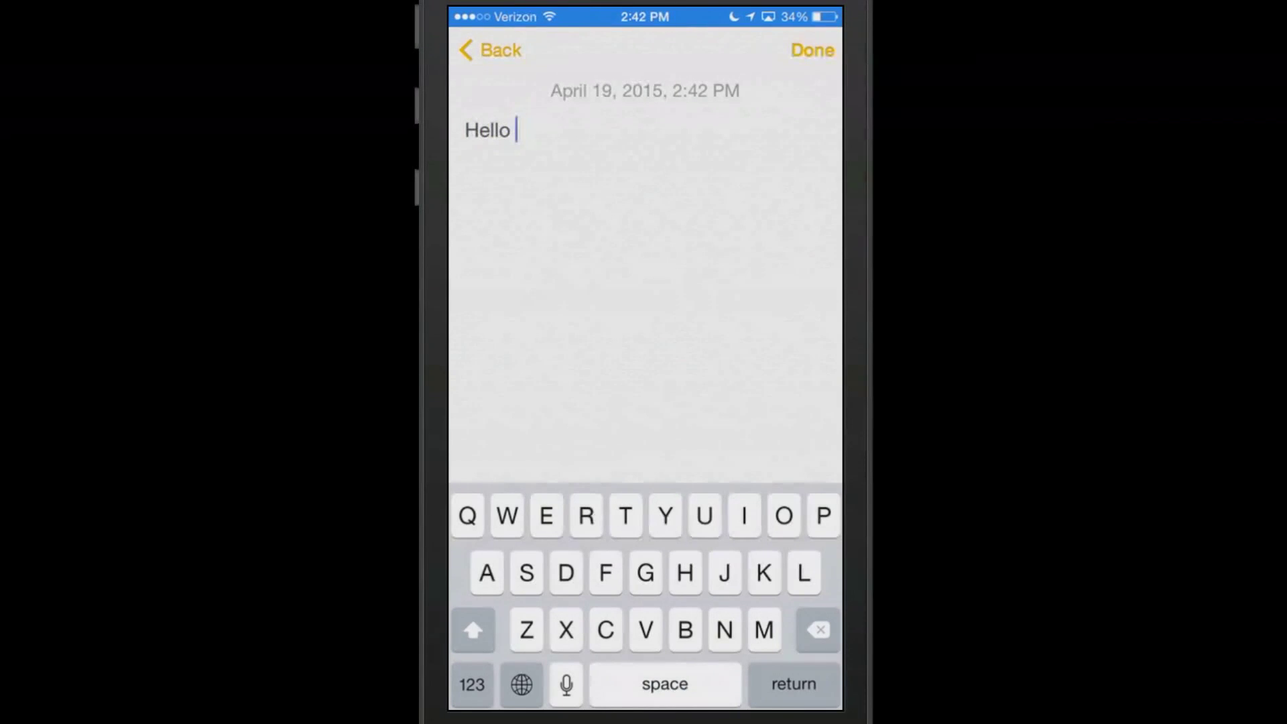
text(my name)
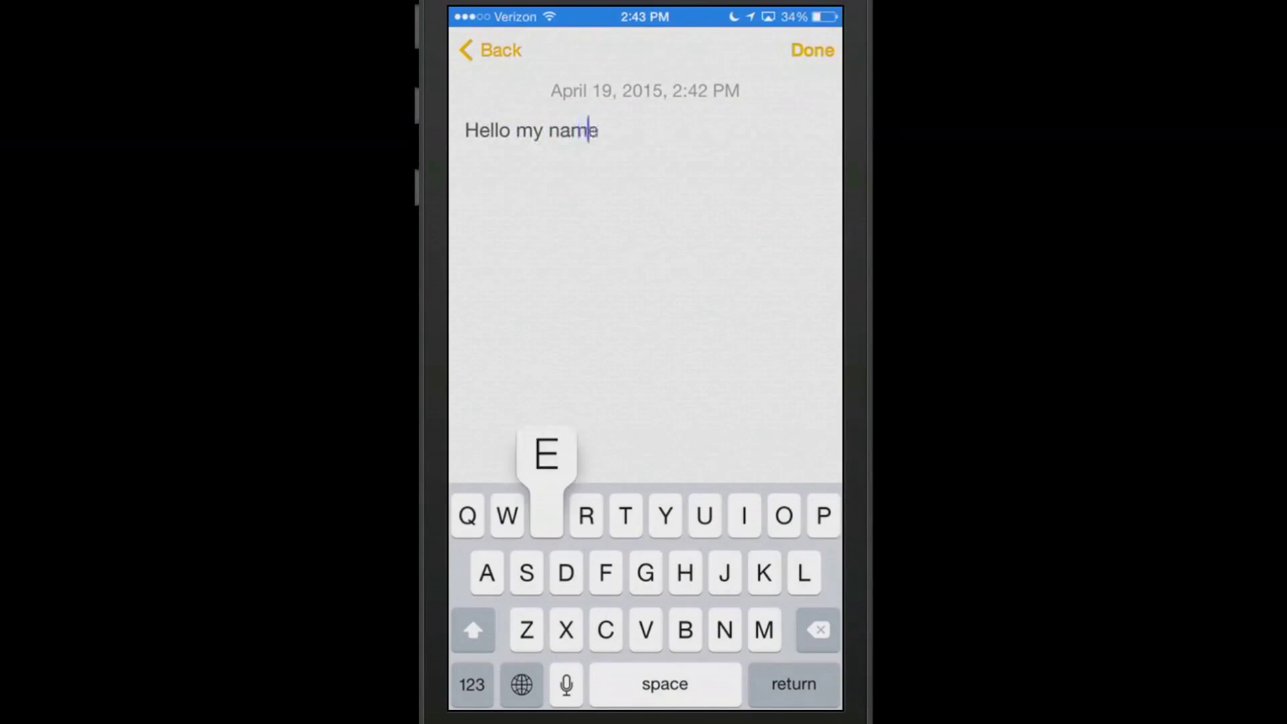
text( is)
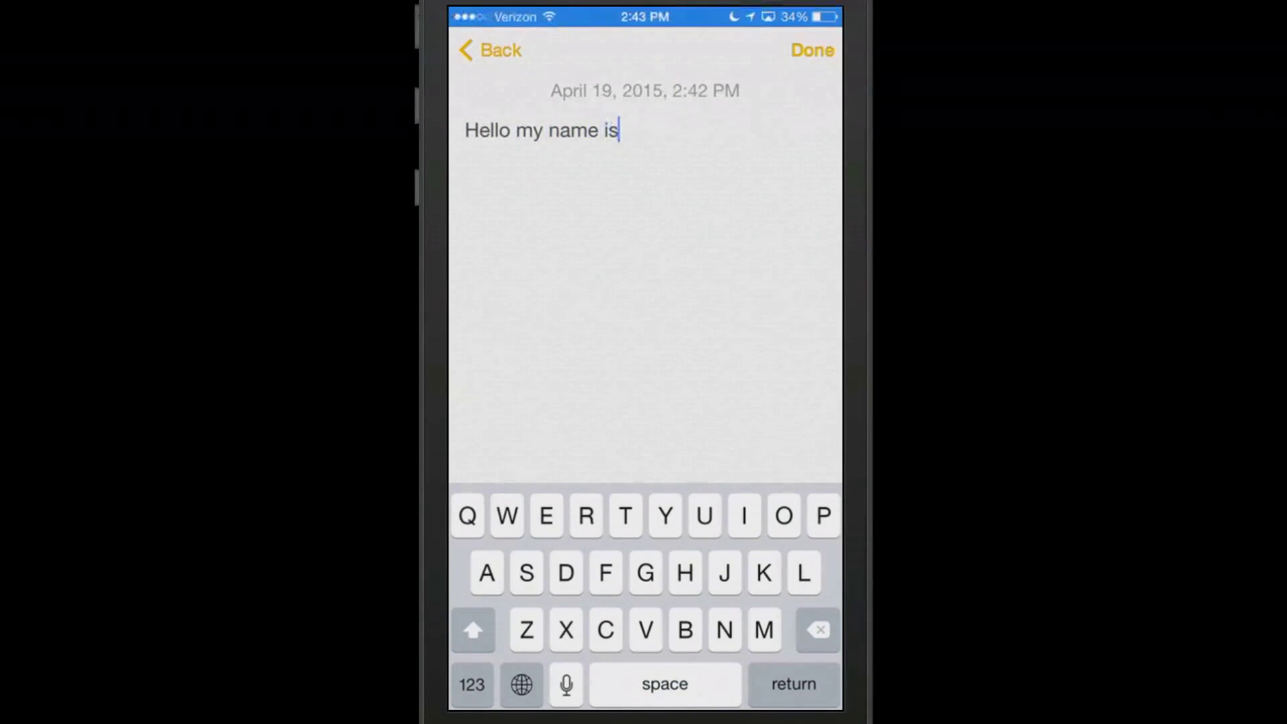
text(miych)
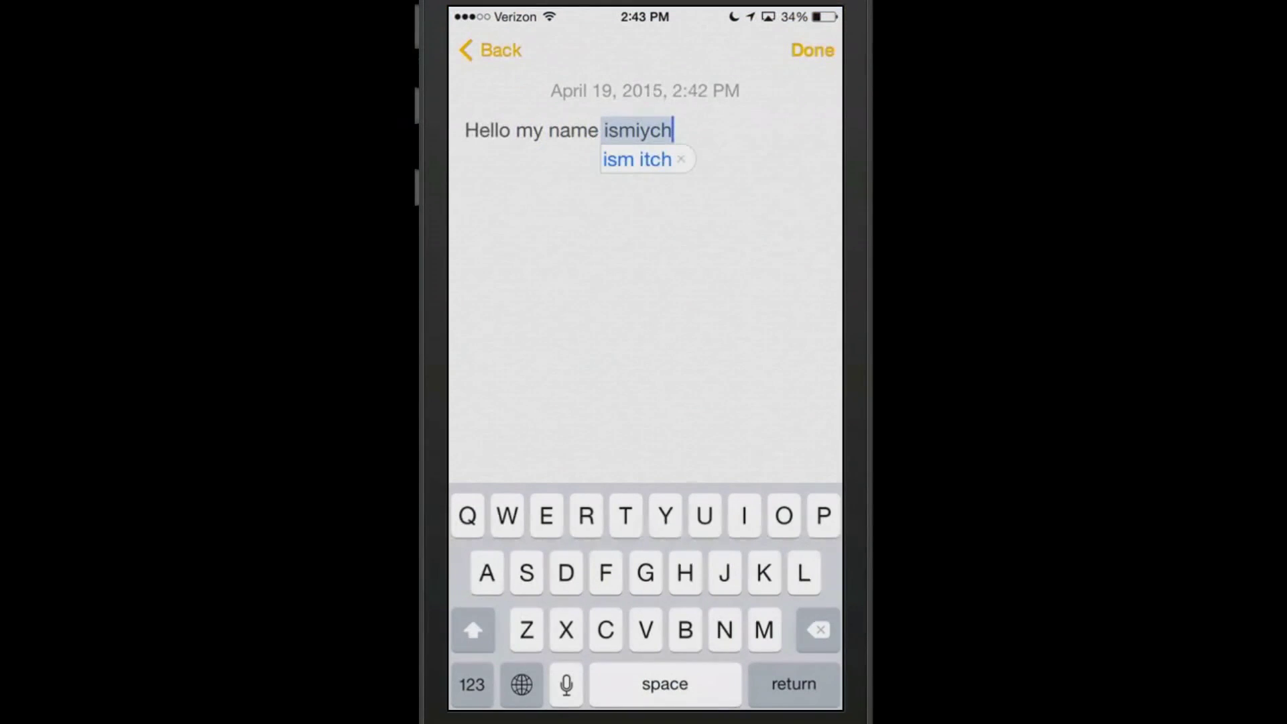
key(BackSpace)
key(BackSpace)
key(BackSpace)
key(BackSpace)
text(m)
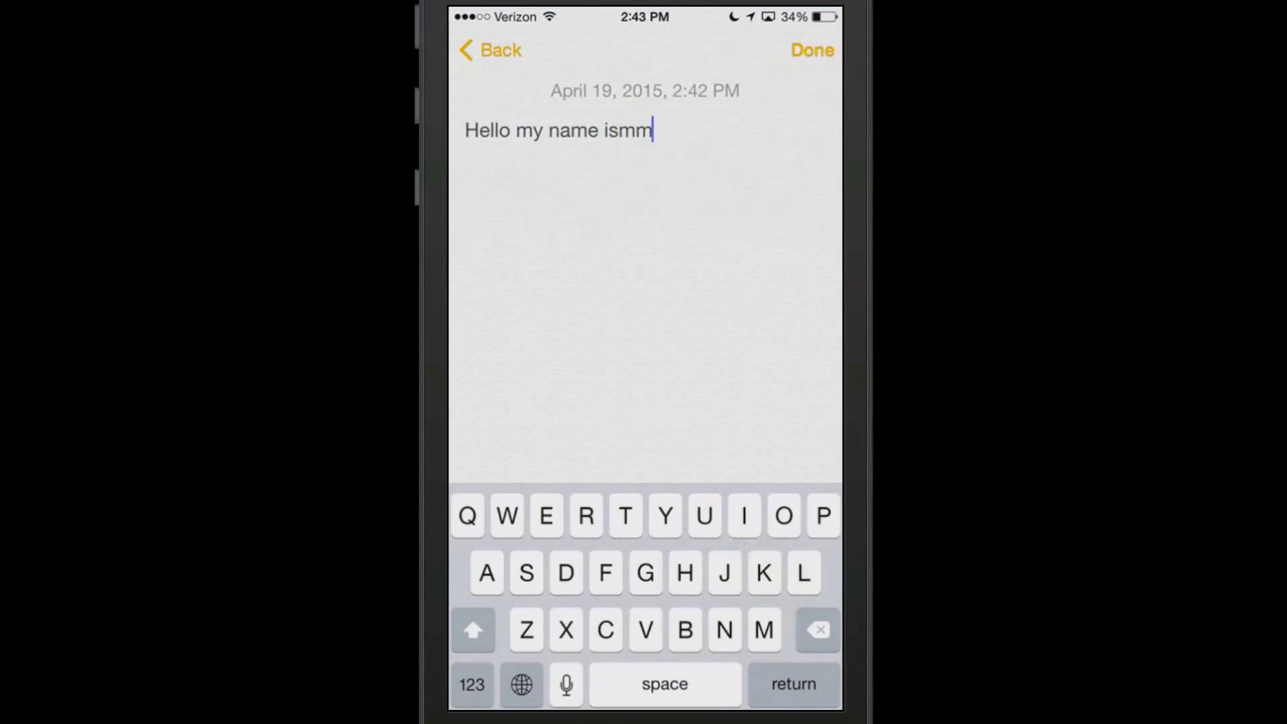
key(BackSpace)
key(BackSpace)
key(BackSpace)
text(mitch)
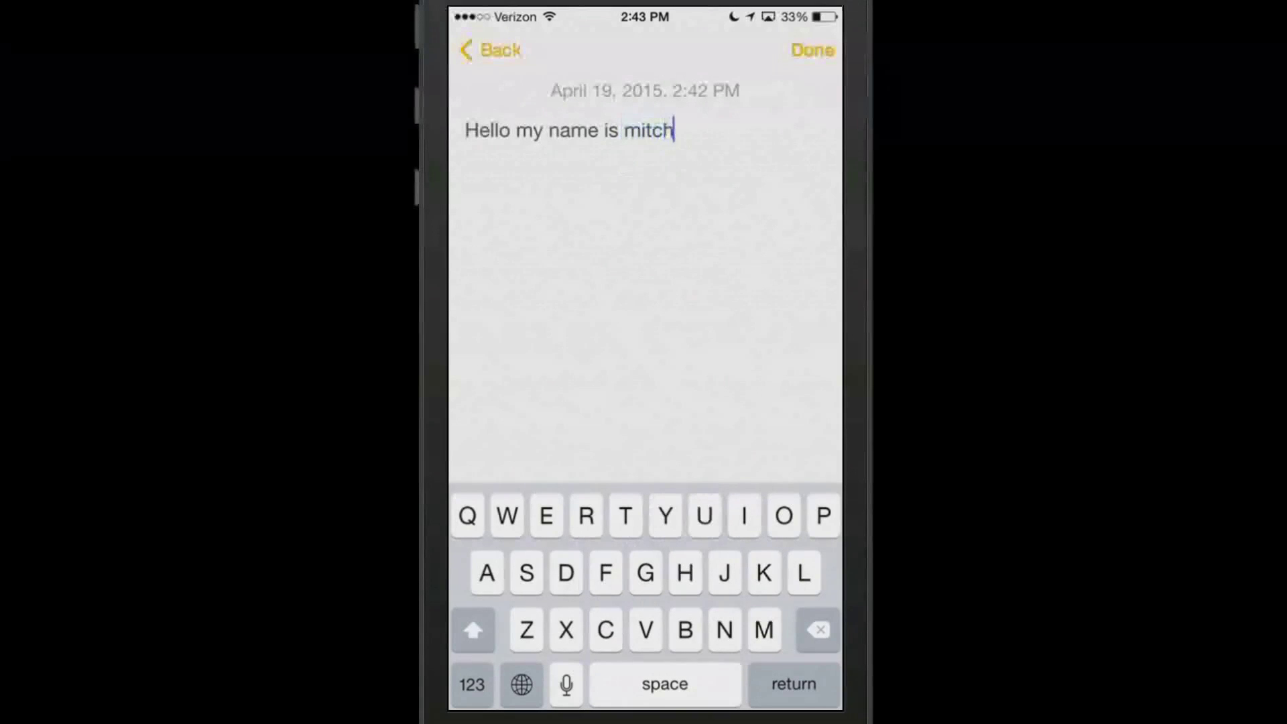